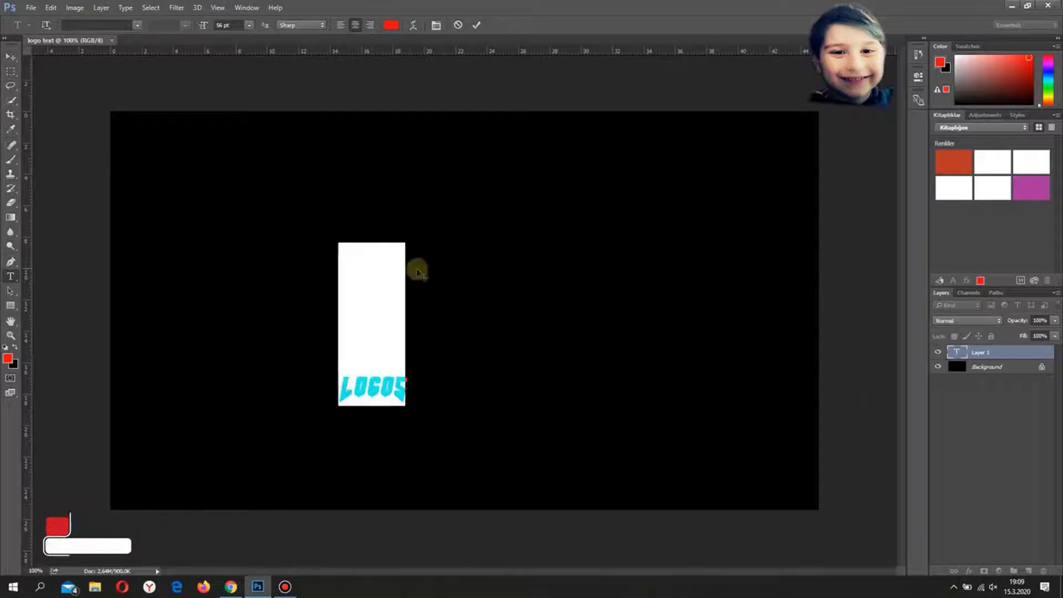
Set the LOGOS text colour to white, enlarge it to 286 pt and commit the text edit
left_click(391, 24)
left_click(751, 350)
left_click(1004, 341)
mouse_move(203, 28)
left_mouse_down()
mouse_move(344, 38)
mouse_move(190, 29)
left_mouse_up()
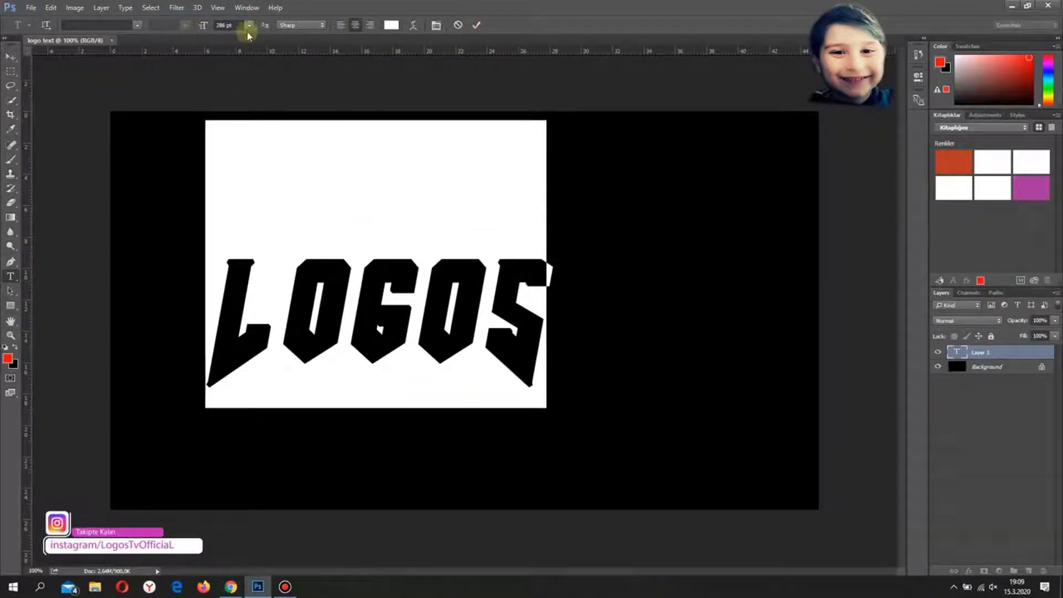
left_click(476, 25)
Move the LOGOS text toward the middle of the canvas and rasterize its layer
key("v")
left_click_drag(439, 319, 499, 284)
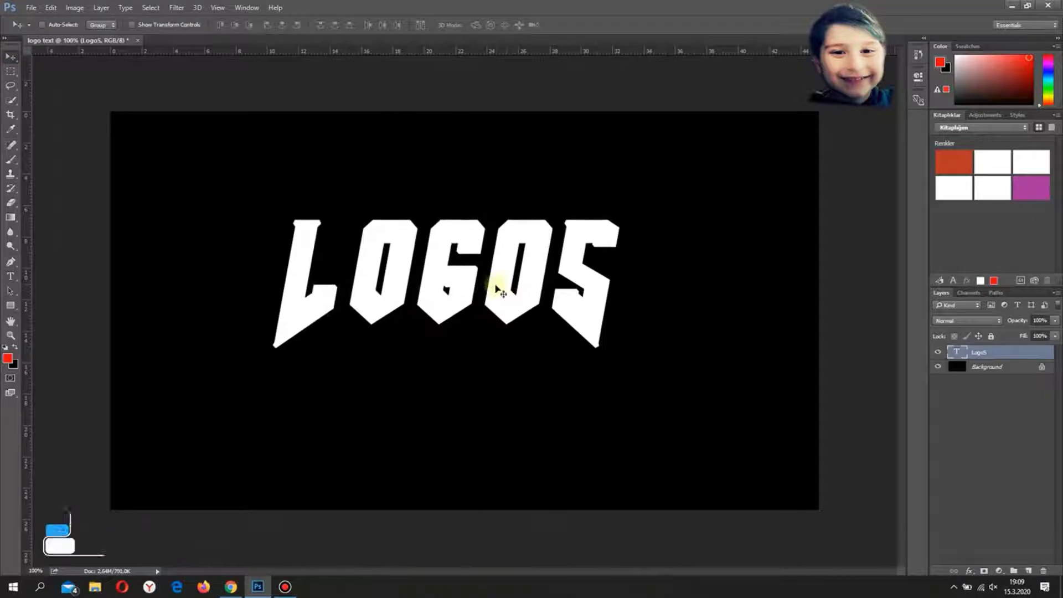
right_click(990, 352)
left_click(726, 242)
Load the LOGOS letters as a selection and expand it outward around them
left_click(958, 354, "ctrl")
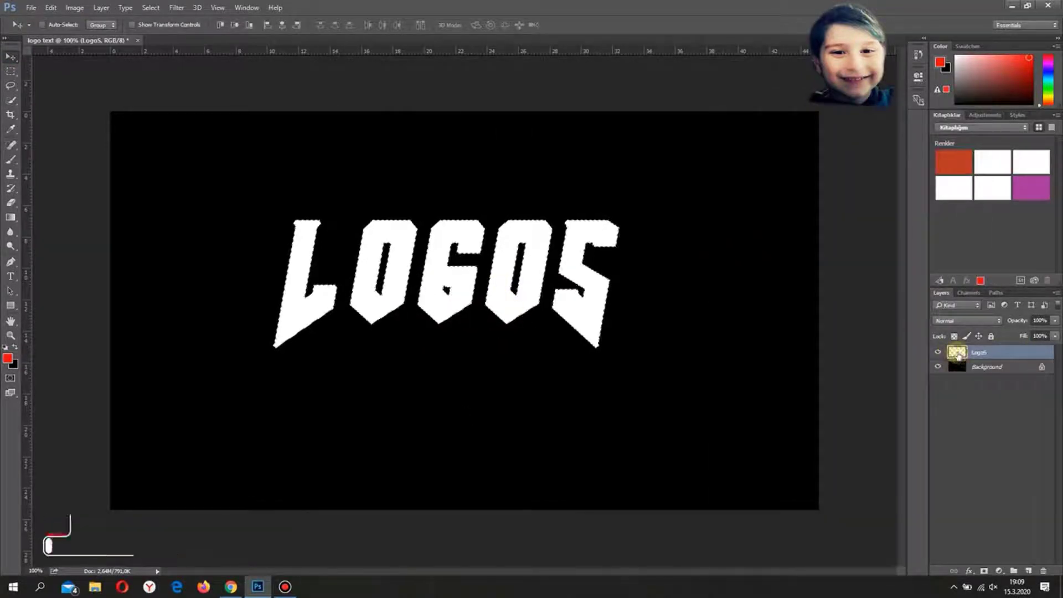
left_click(151, 12)
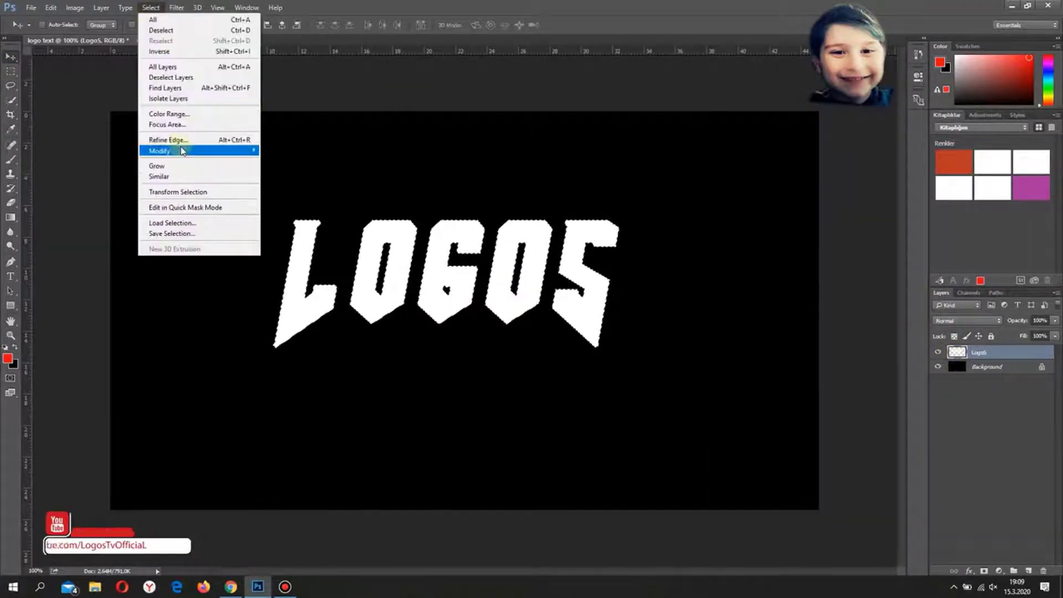
mouse_move(180, 152)
left_click(281, 171)
left_click(585, 196)
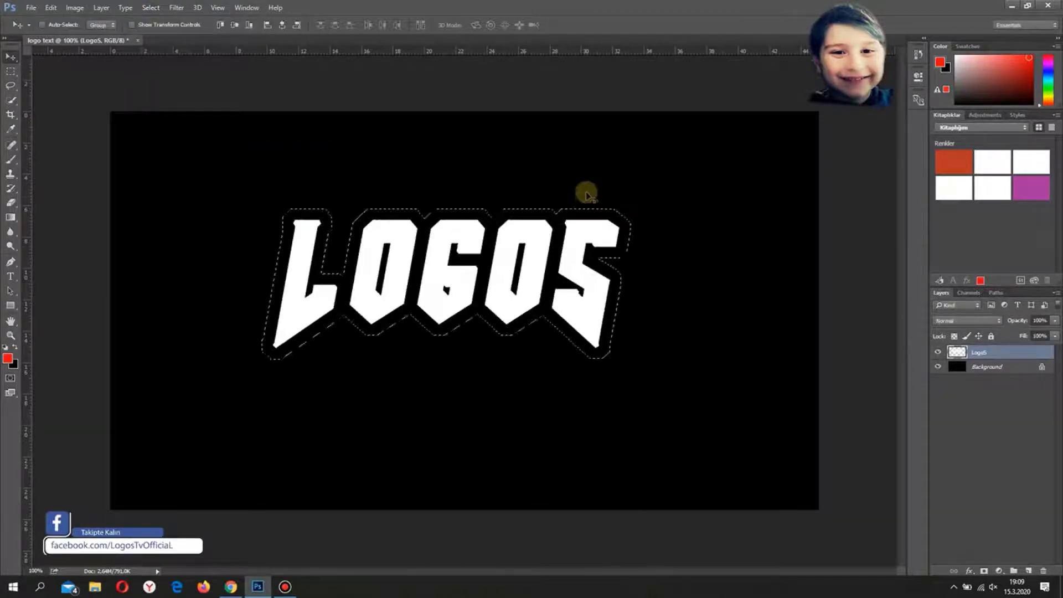
Add a new layer and fill the expanded selection with black using the Paint Bucket
key("ctrl+shift+alt+n")
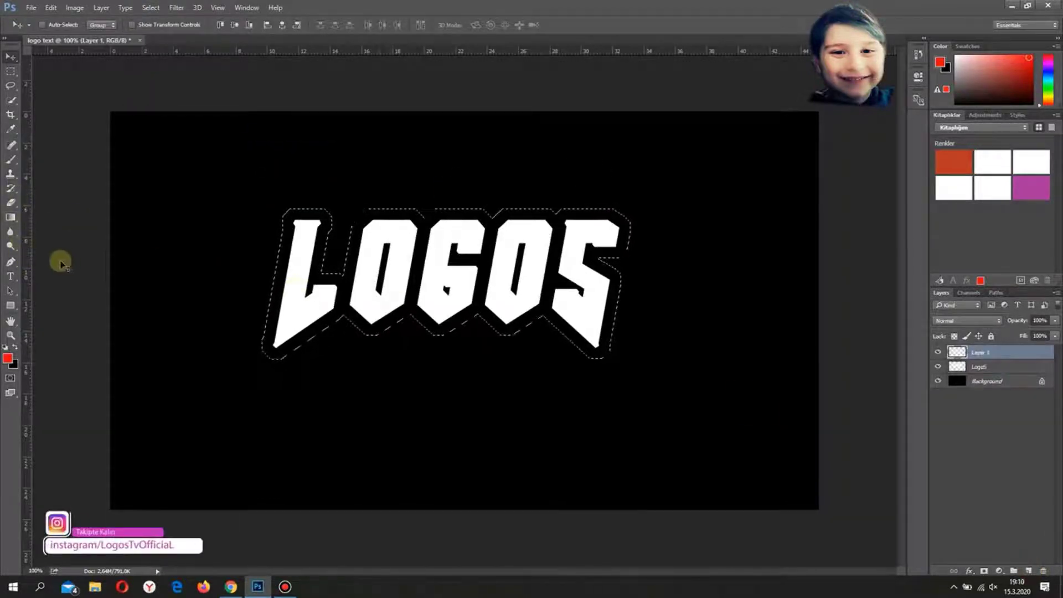
left_click(10, 217)
left_click(56, 226)
left_click(7, 358)
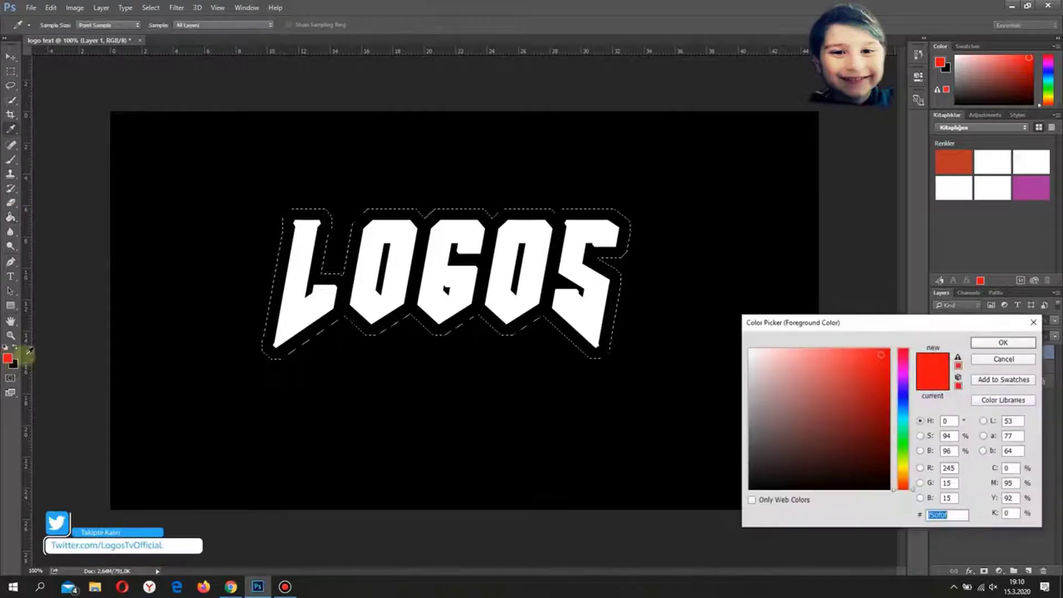
left_click(379, 407)
left_click(992, 347)
left_click(484, 256)
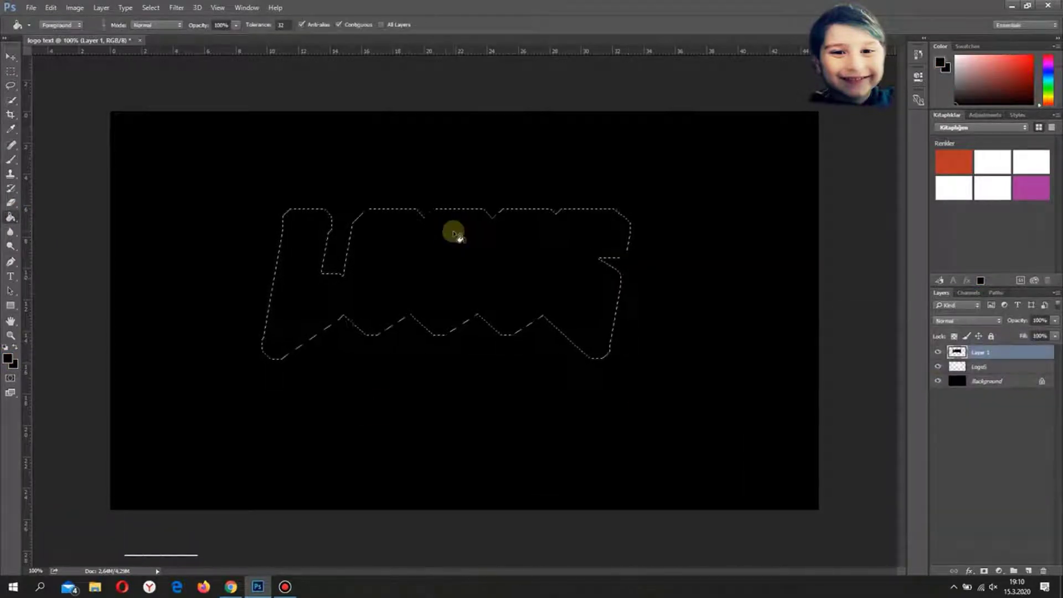
Expand the outline selection around the black shape once more
left_click(151, 7)
left_click(294, 170)
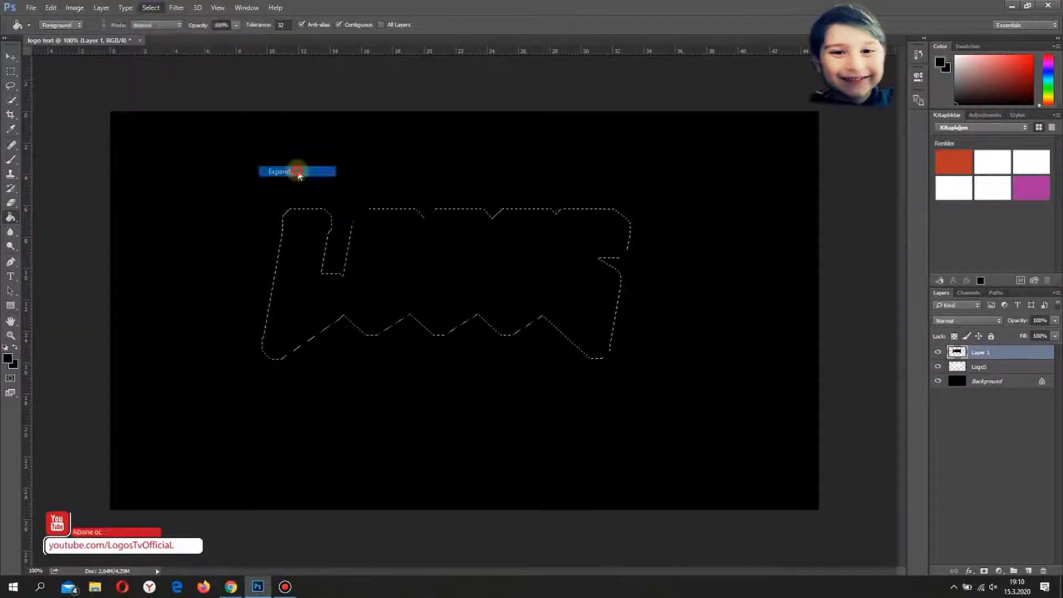
left_click(586, 188)
Add another new layer and fill the wider selection with bright red
left_click(1029, 571)
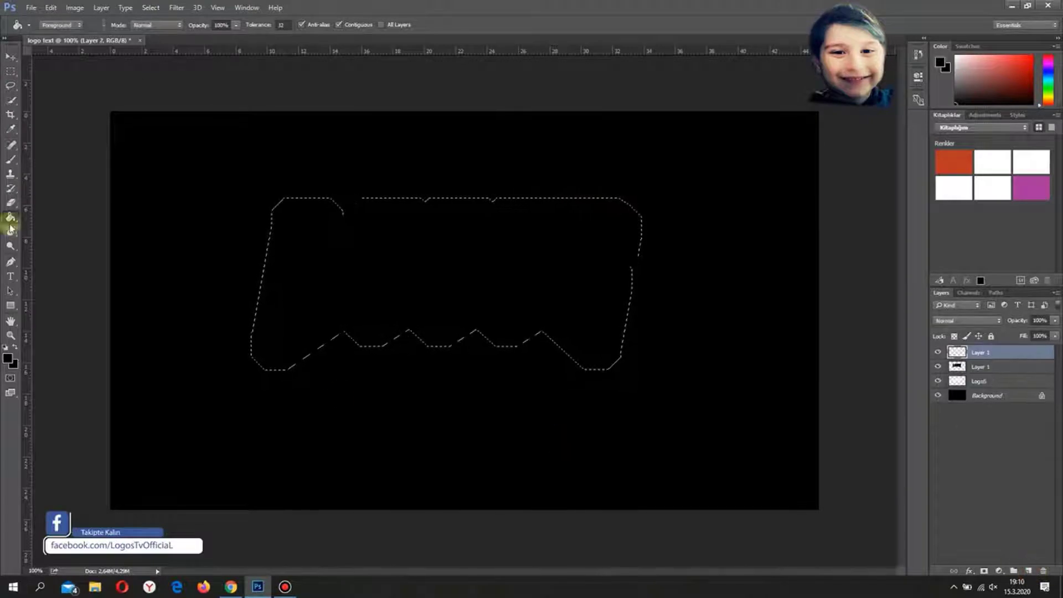
left_click(7, 359)
left_click(867, 356)
left_click(1002, 343)
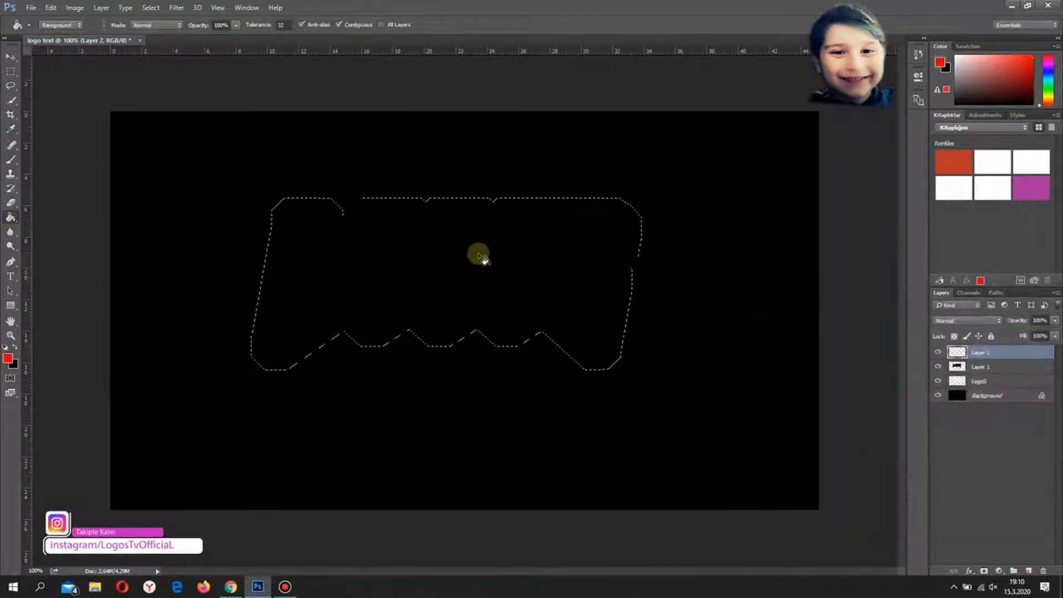
left_click(483, 255)
Place the red layer beneath the black layer and merge the two into one
left_click_drag(980, 353, 984, 377)
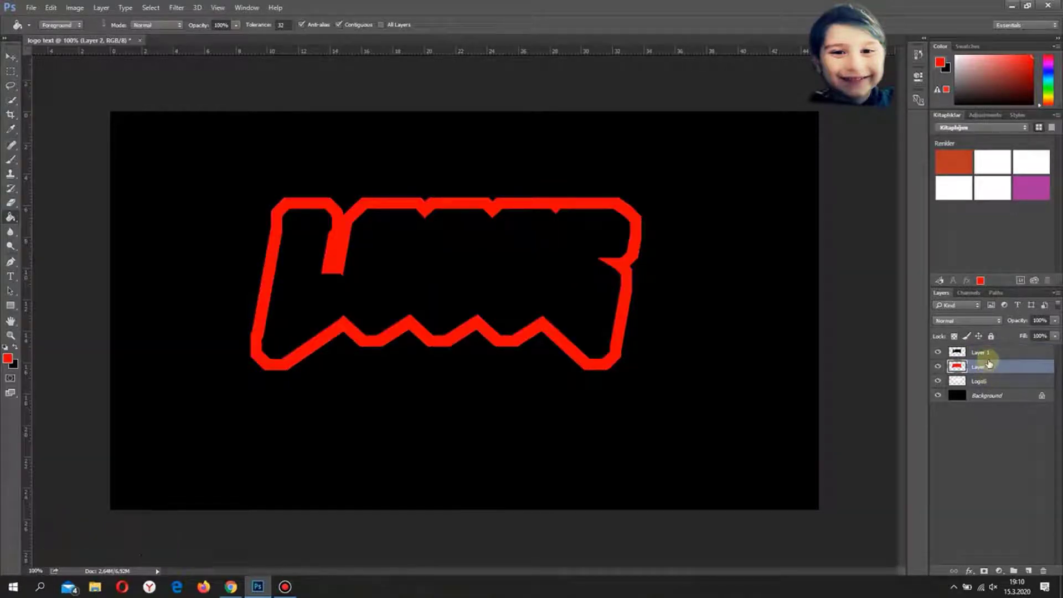
left_click(983, 355, "shift")
right_click(986, 358)
left_click(882, 400)
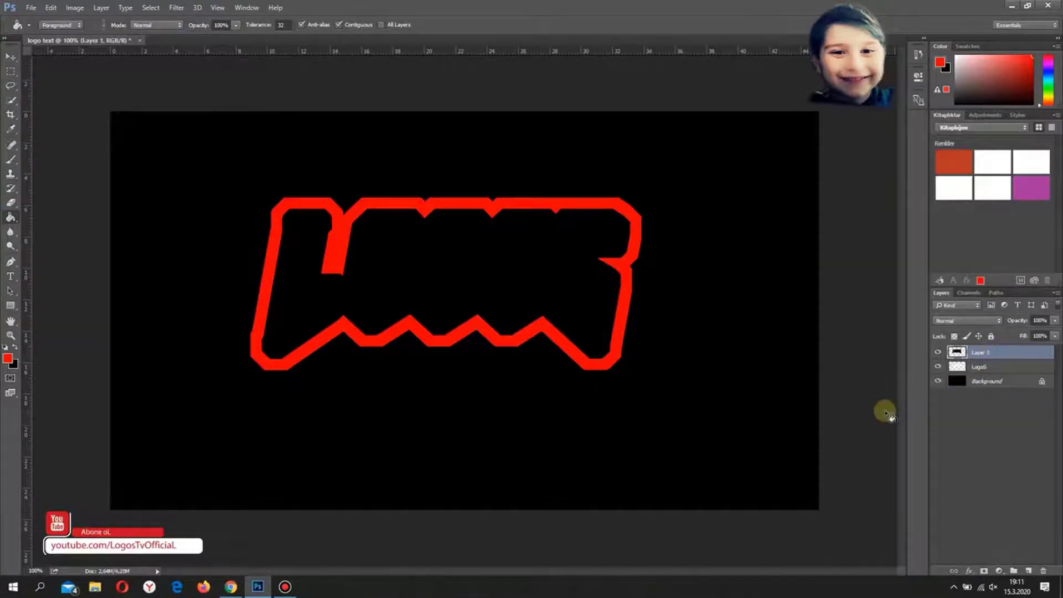
Remove the black area inside the red outline with the Magic Eraser to uncover the white letters
left_click(13, 204)
left_click(61, 225)
left_click(363, 297)
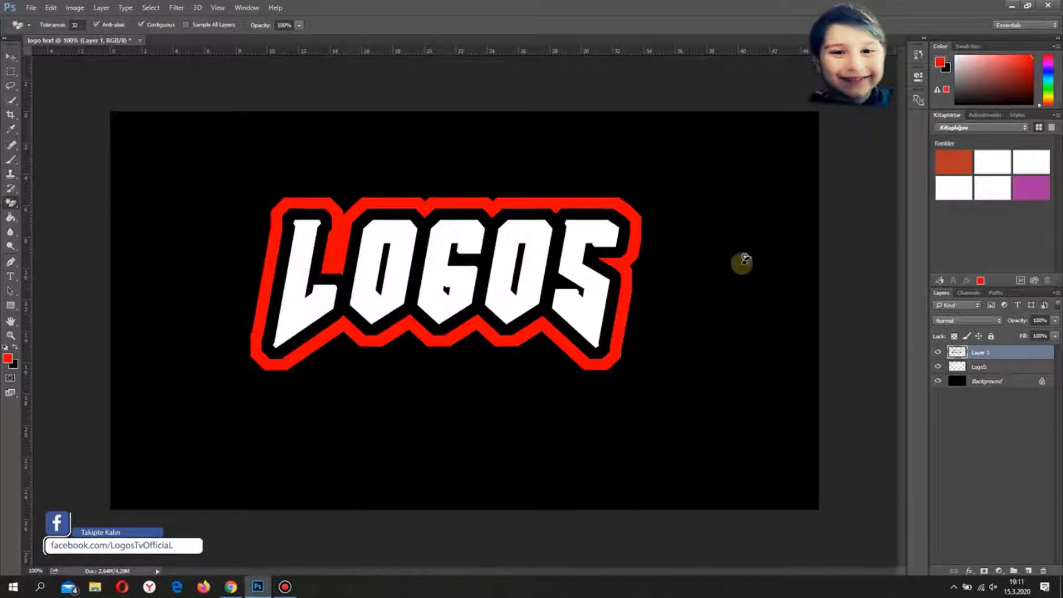
left_click(970, 572)
left_click(944, 429)
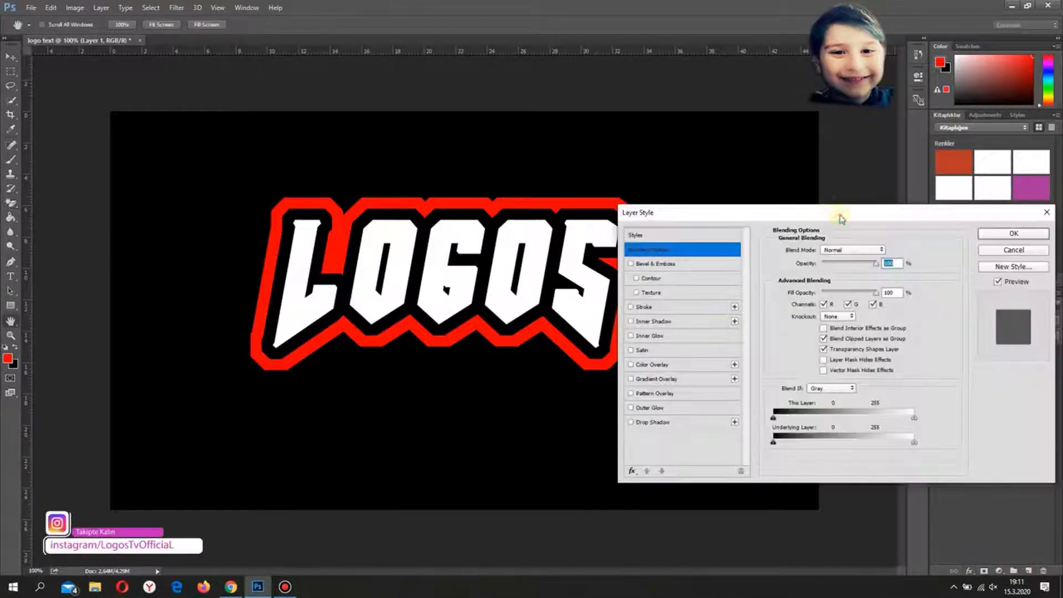
left_click_drag(846, 220, 566, 237)
left_click(761, 226)
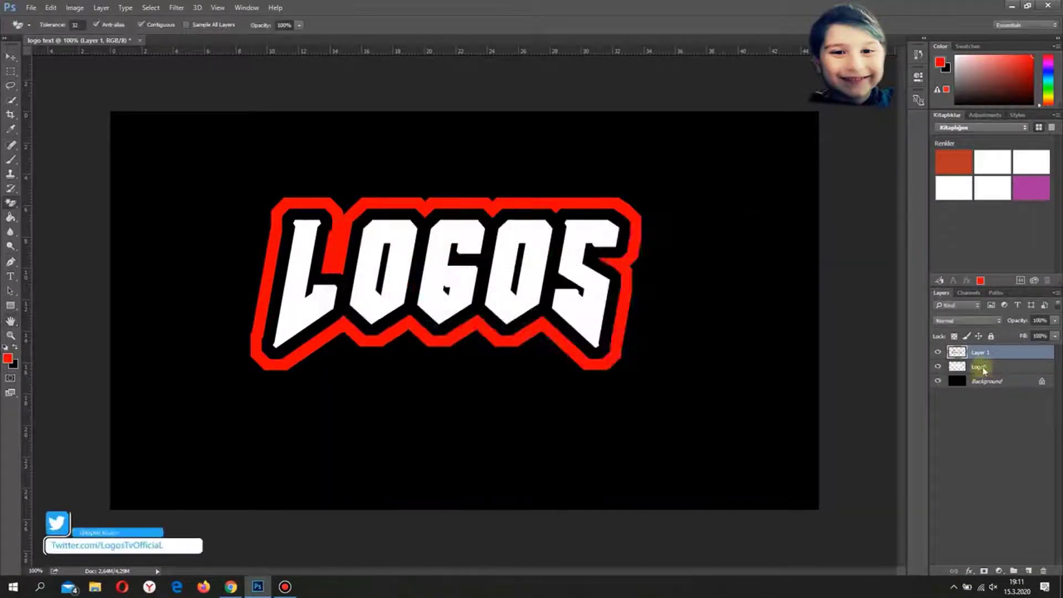
Add a Gradient Overlay effect to the LOGOS lettering layer and show its settings
left_click(982, 368)
left_click(970, 571)
left_click(989, 429)
left_click(344, 393)
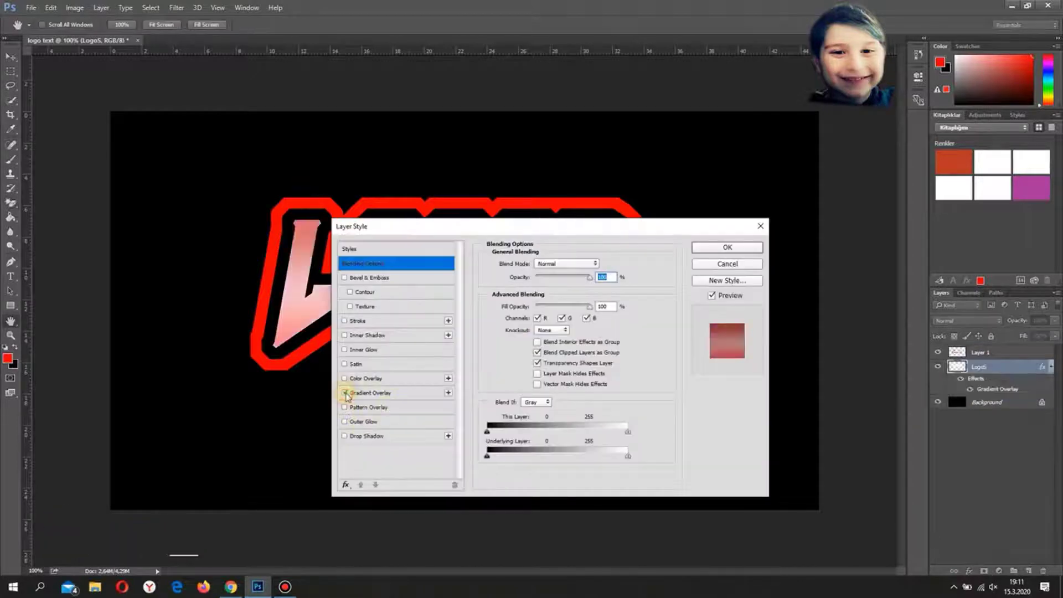
left_click(370, 393)
Edit the lettering's overlay gradient, setting its first and middle colour stops to white
left_click(554, 291)
left_click(617, 305)
double_click(618, 306)
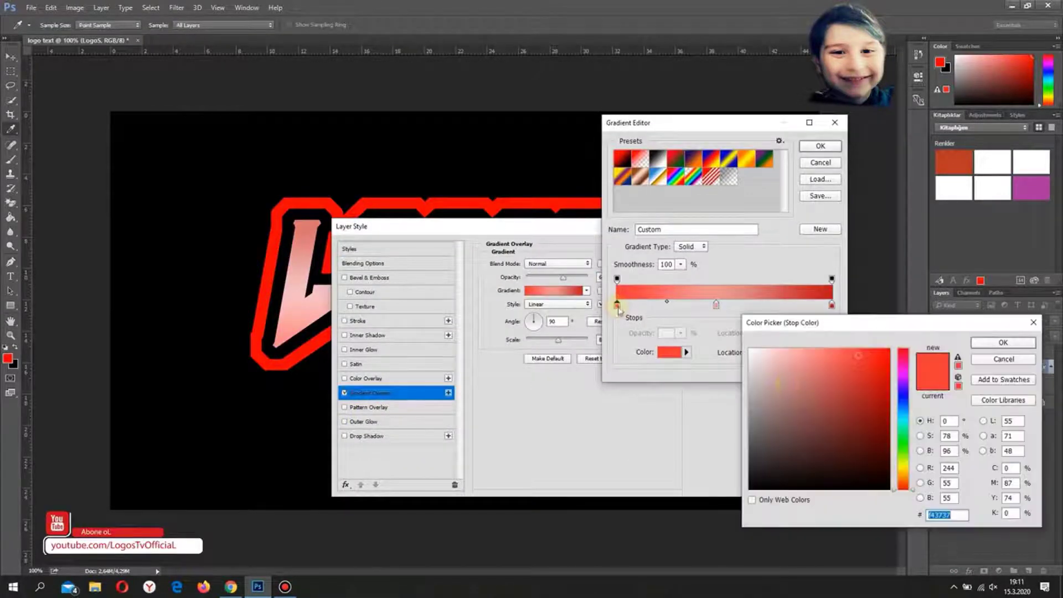
left_click_drag(789, 376, 754, 370)
left_click(1002, 342)
double_click(716, 305)
left_click(1002, 342)
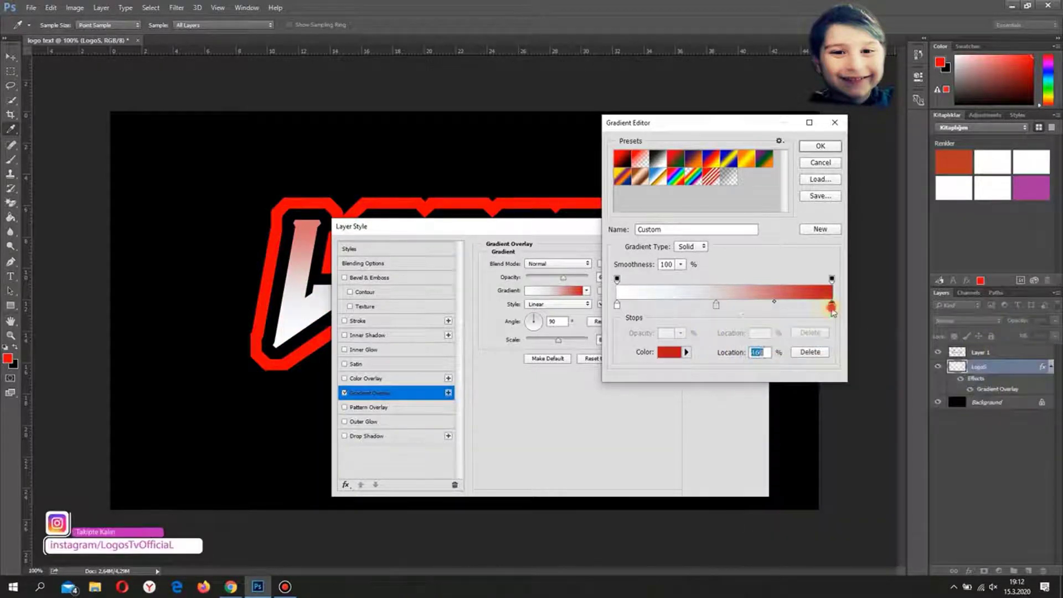
Set the gradient's last colour stop to white and its middle stop to off-white, then accept the gradient
double_click(832, 306)
left_click(1002, 342)
left_click_drag(875, 368, 751, 357)
left_click(715, 306)
double_click(715, 307)
left_click(1002, 342)
left_click(820, 147)
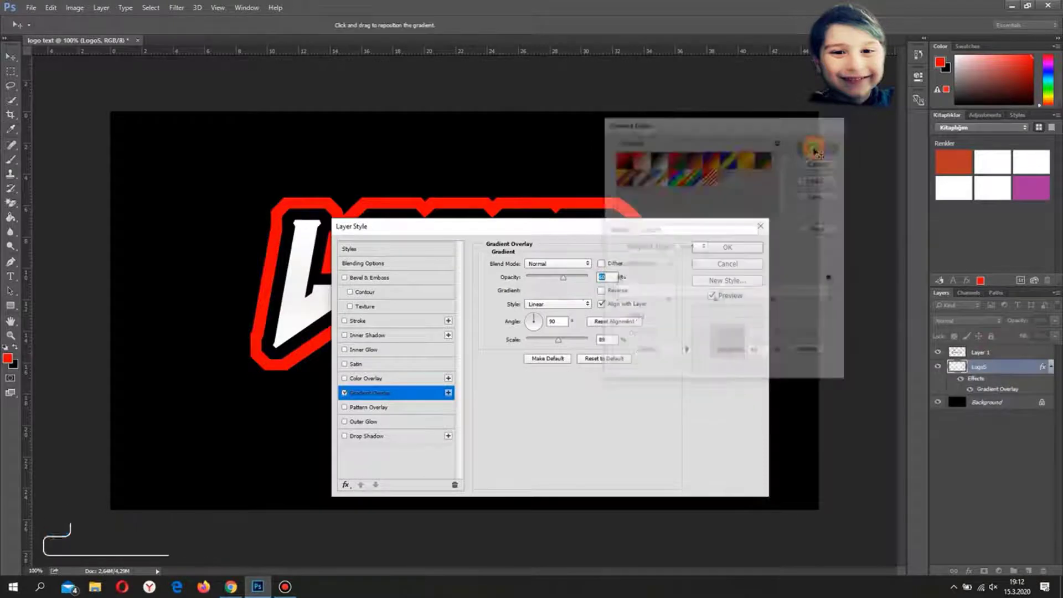
Add a Satin effect to the lettering with Color Burn blending and 71% opacity, and slightly increase its size
left_click_drag(637, 227, 925, 198)
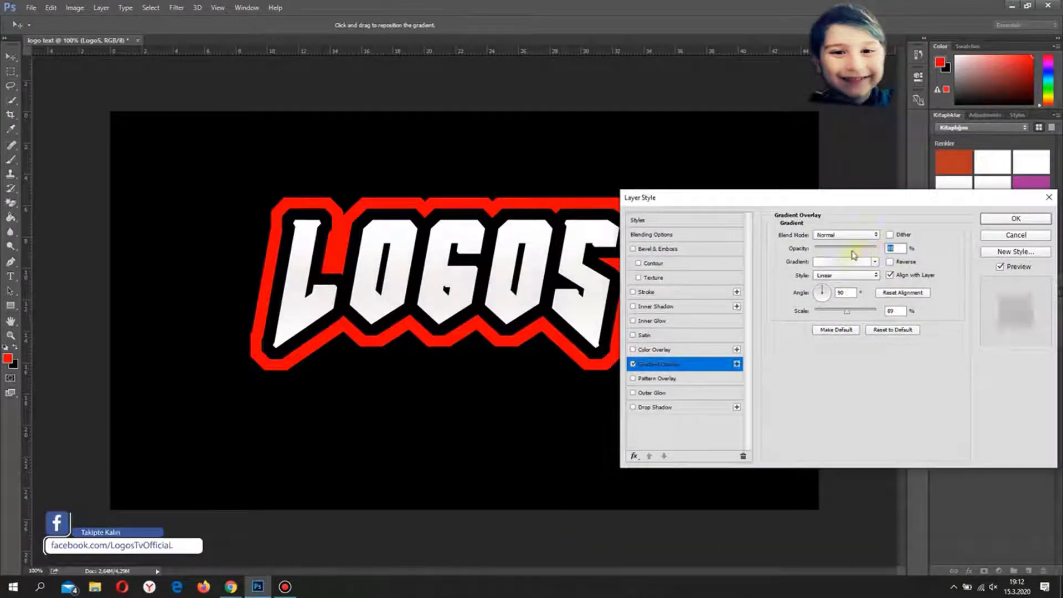
left_click(645, 335)
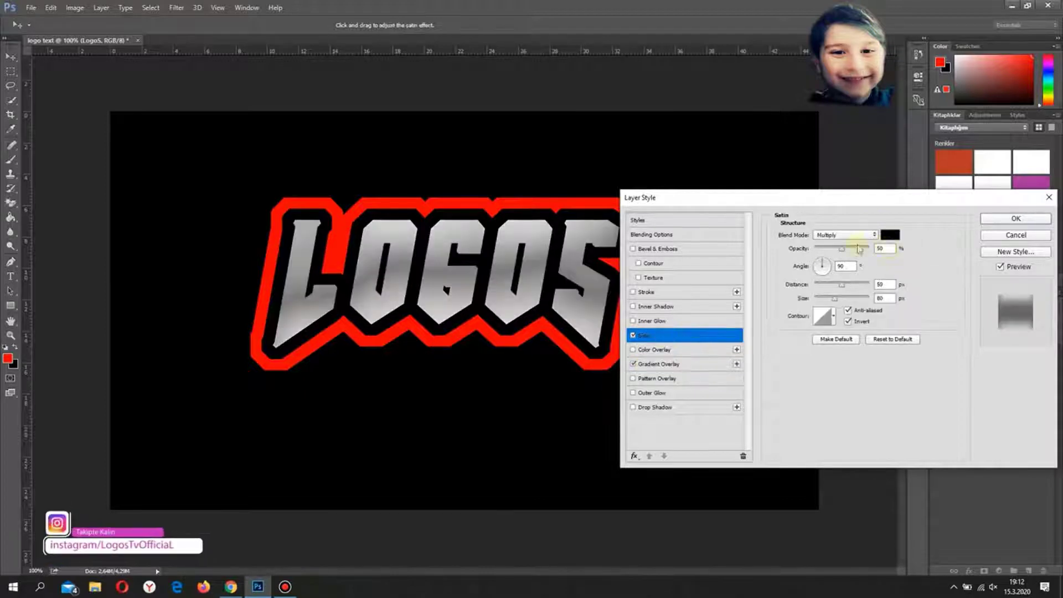
left_click(846, 235)
left_click(849, 282)
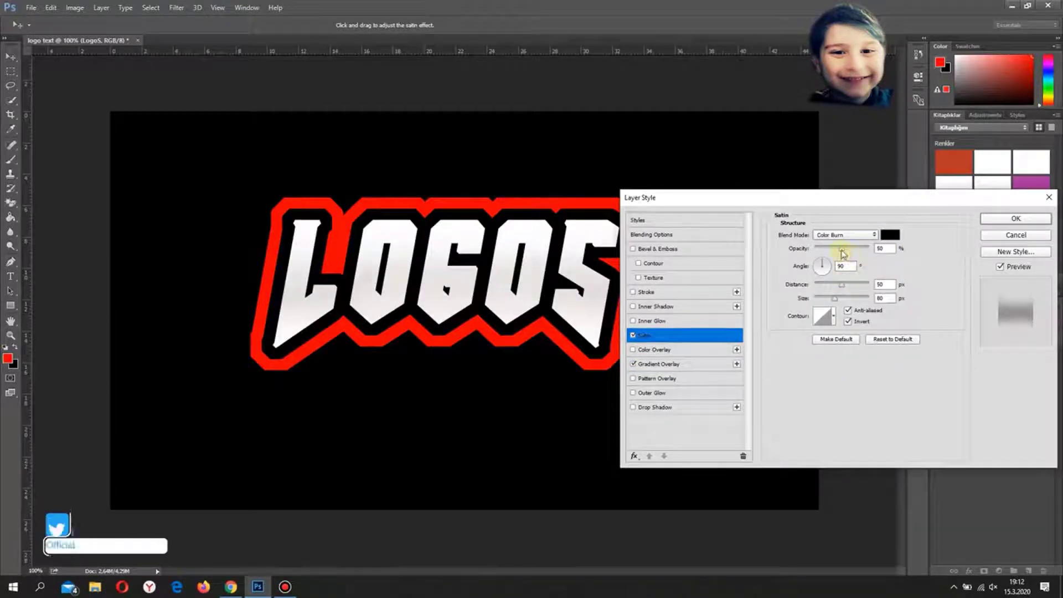
left_click_drag(843, 250, 853, 248)
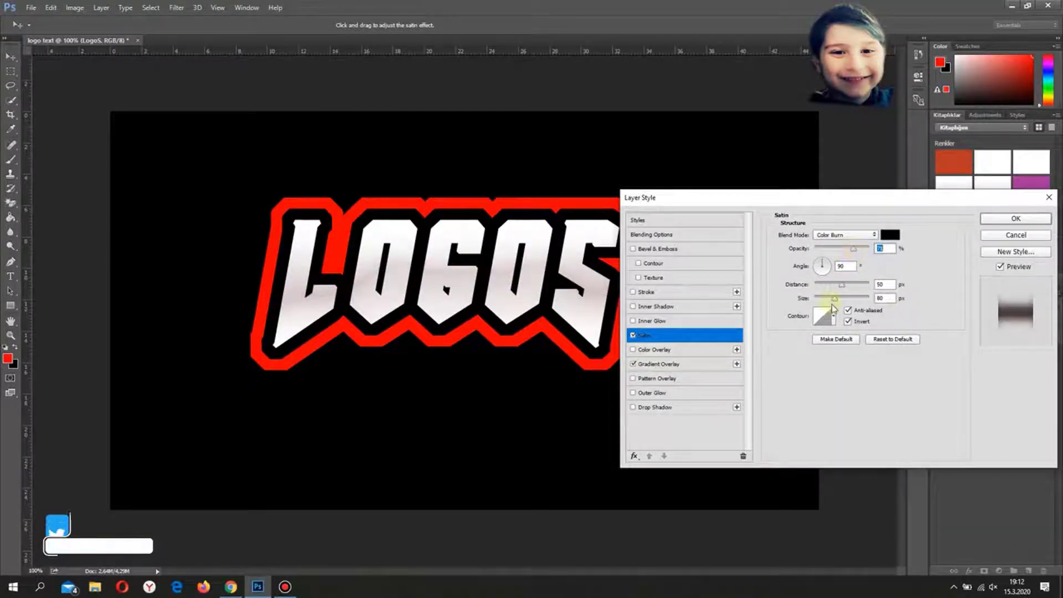
left_click_drag(831, 302, 837, 303)
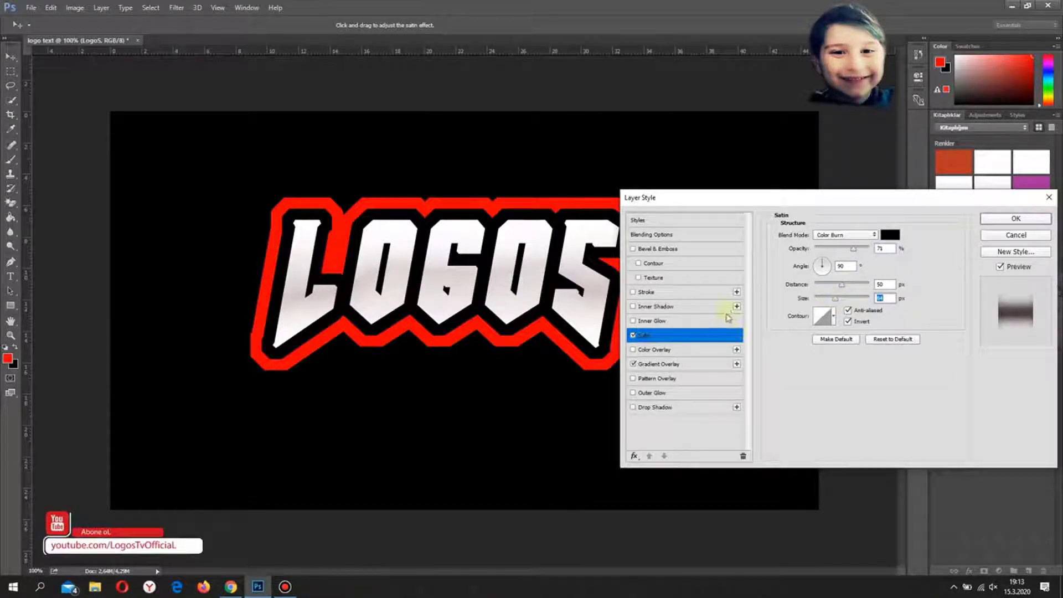
Add a white Inner Glow to the lettering, raise its opacity and apply the layer style
left_click(672, 325)
left_click(802, 277)
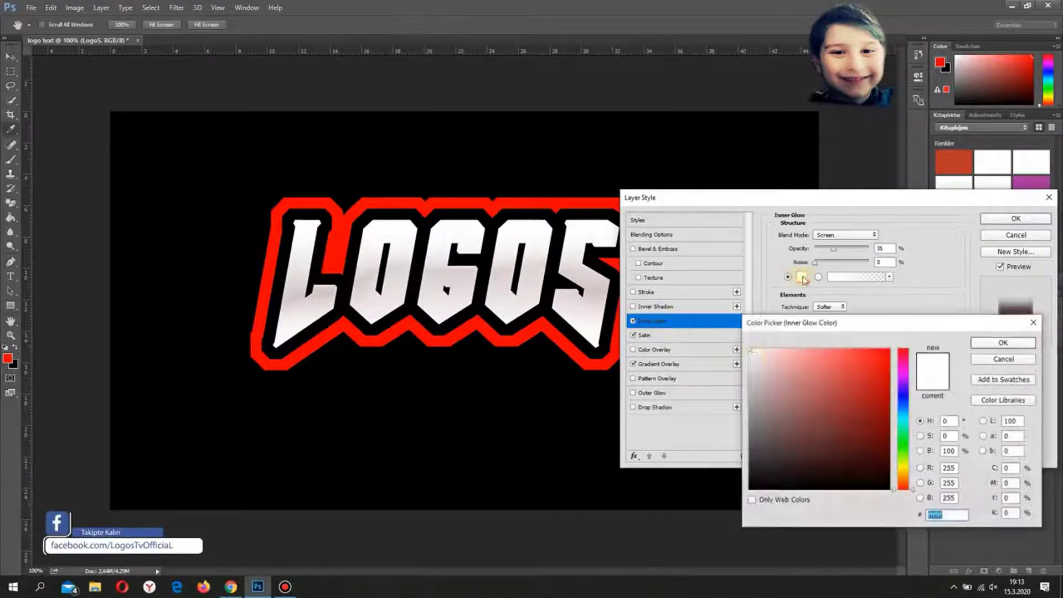
left_click(995, 342)
left_click_drag(834, 250, 860, 258)
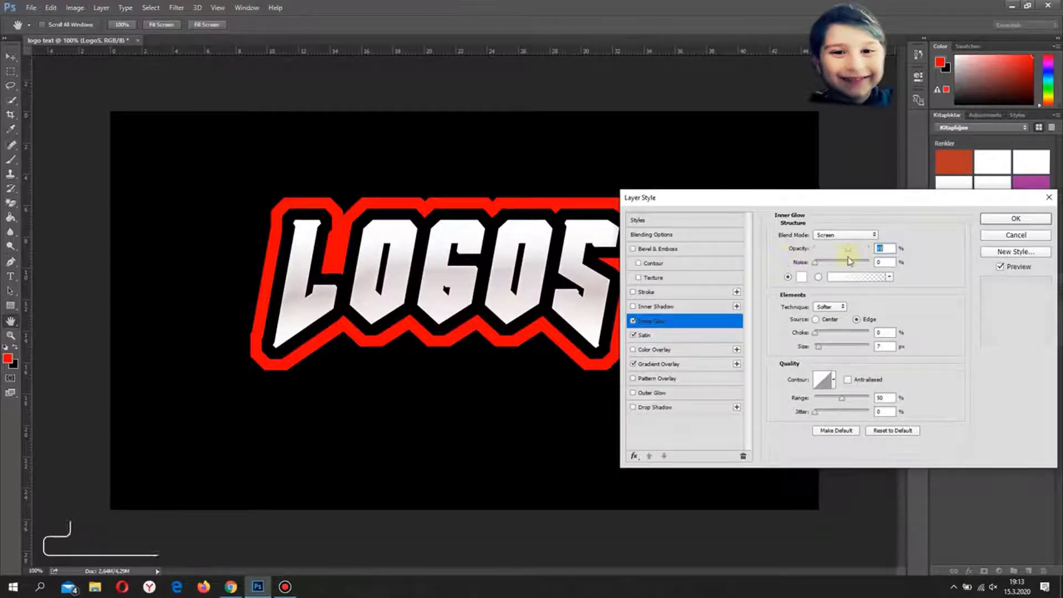
key("Return")
key("v")
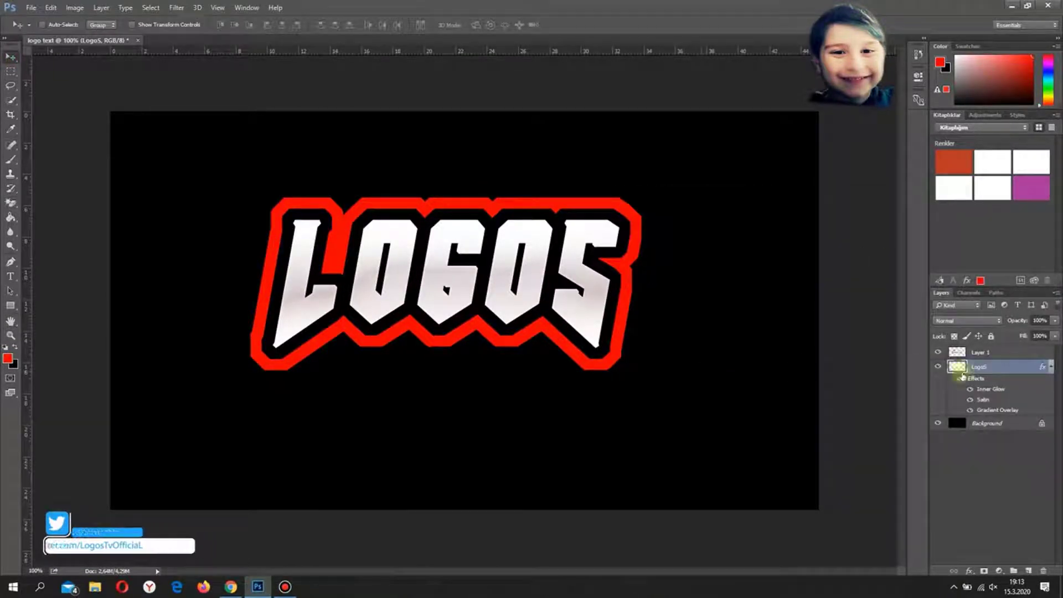
Add a Gradient Overlay effect to the red outline layer, Layer 1
left_click(980, 352)
left_click(970, 571)
left_click(1006, 440)
left_click_drag(785, 203, 821, 228)
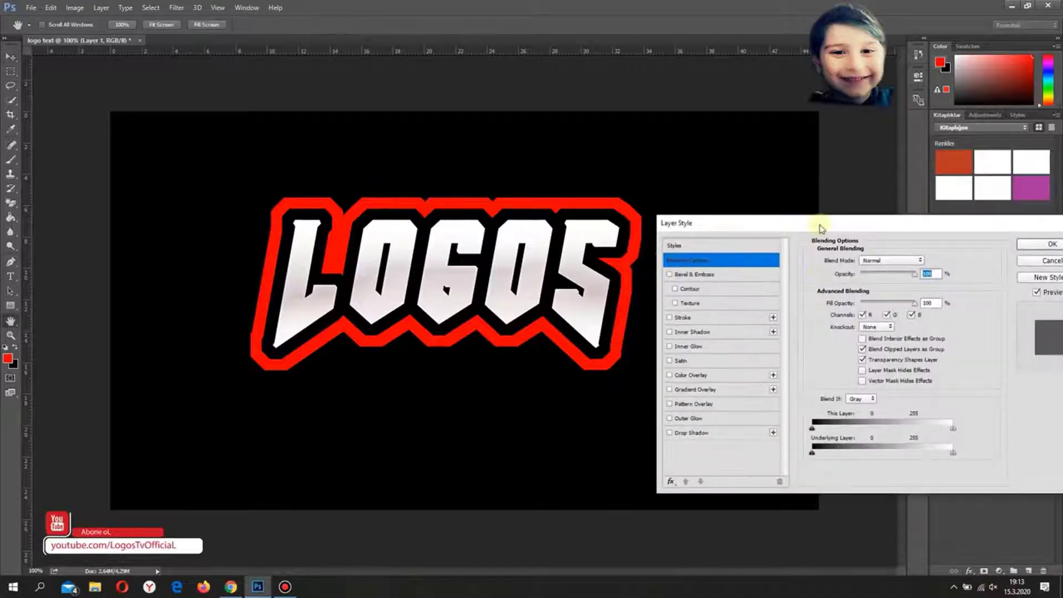
left_click(692, 390)
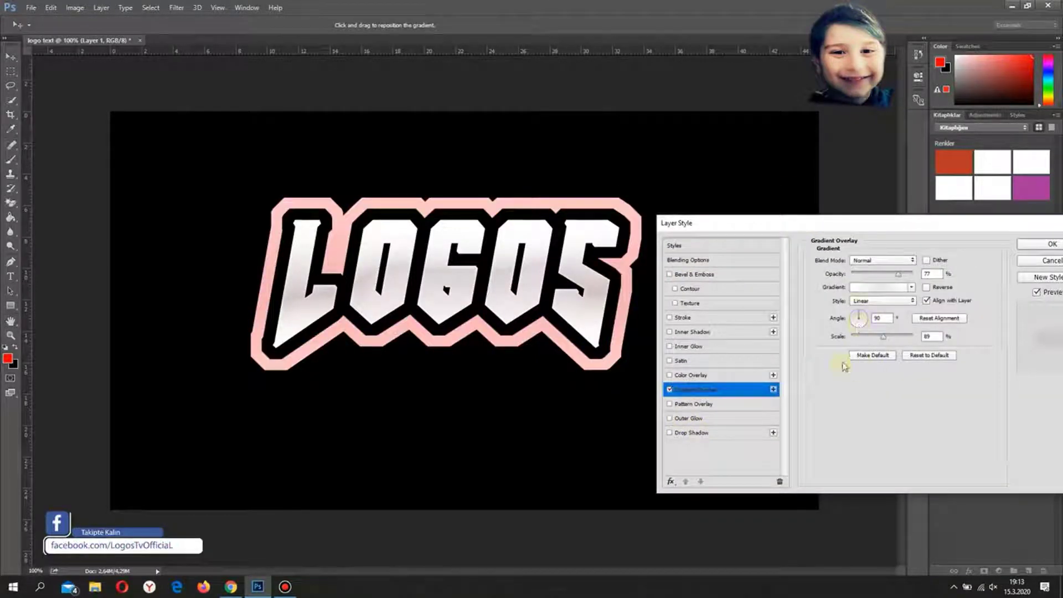
Edit the outline's overlay gradient, setting its first and last colour stops to bright red
left_click(876, 288)
double_click(617, 304)
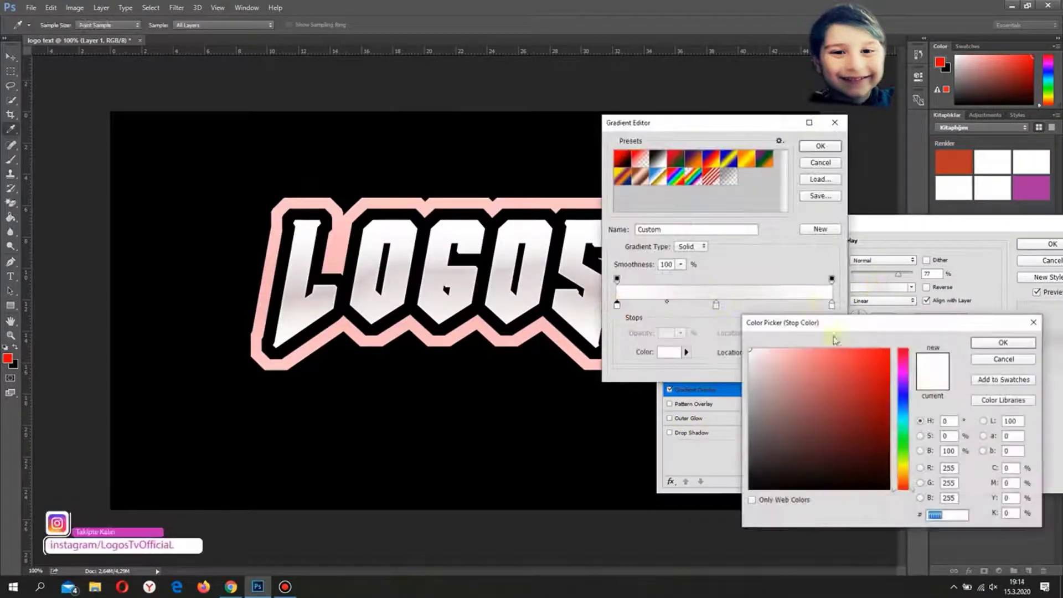
left_click_drag(880, 357, 894, 346)
left_click(997, 342)
double_click(832, 305)
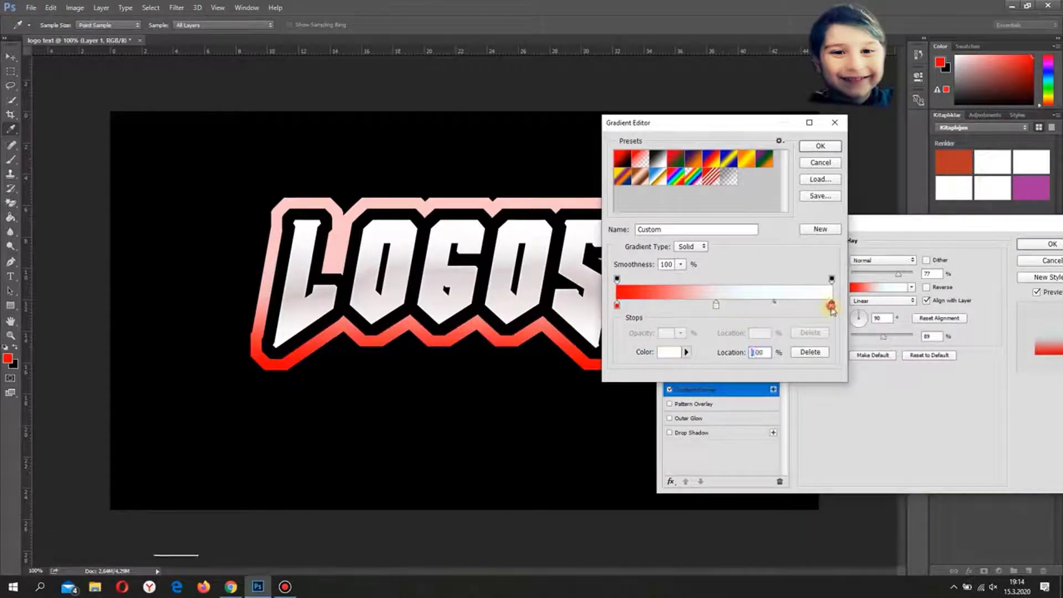
left_click(892, 348)
left_click(994, 341)
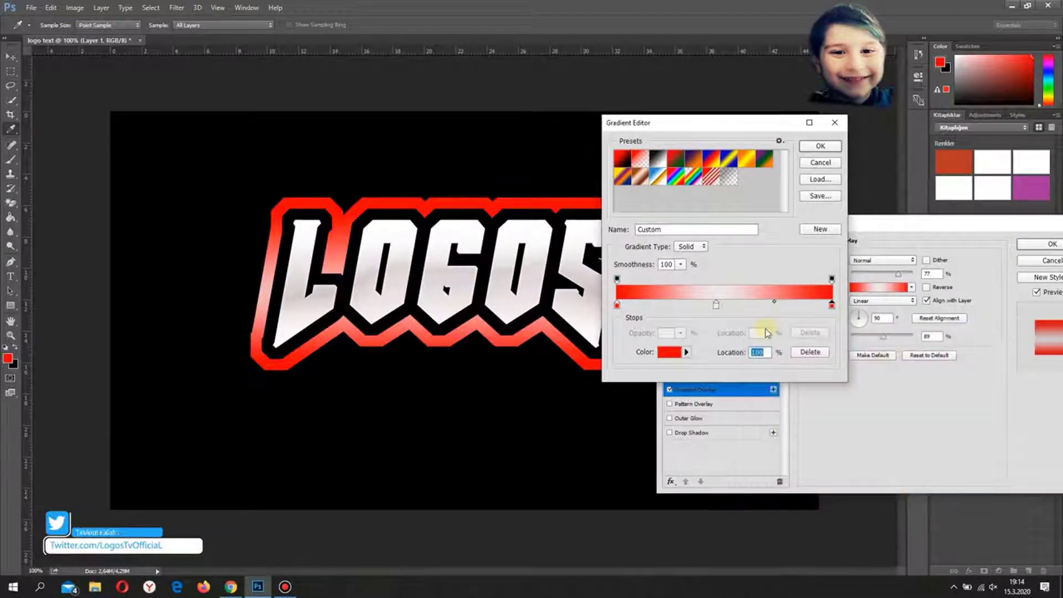
Set the outline gradient's middle colour stop to bright red and accept the gradient
double_click(716, 305)
left_click(853, 355)
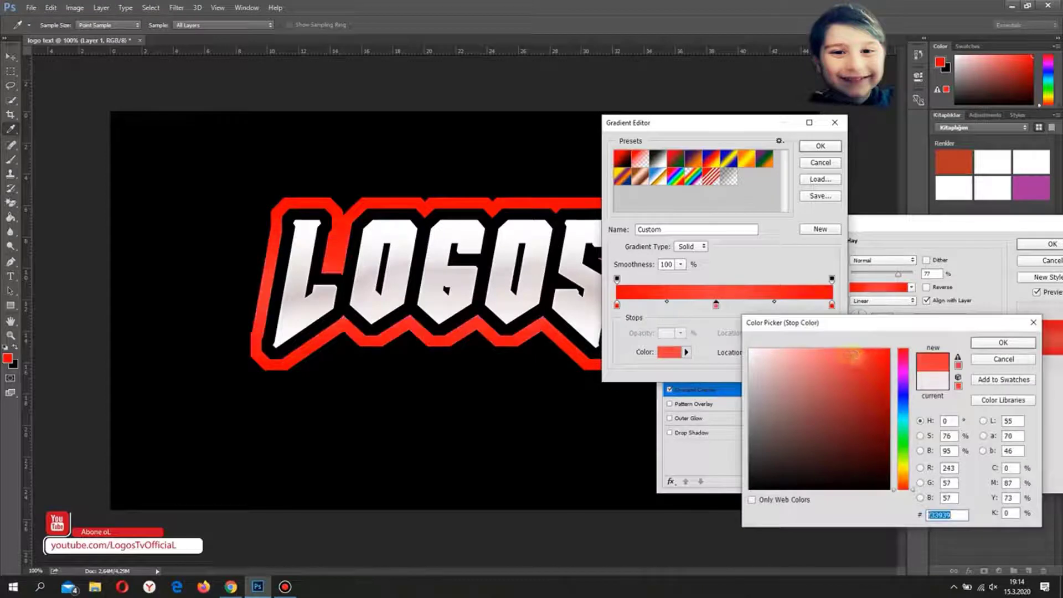
left_click_drag(853, 354, 904, 343)
left_click(982, 344)
left_click(820, 146)
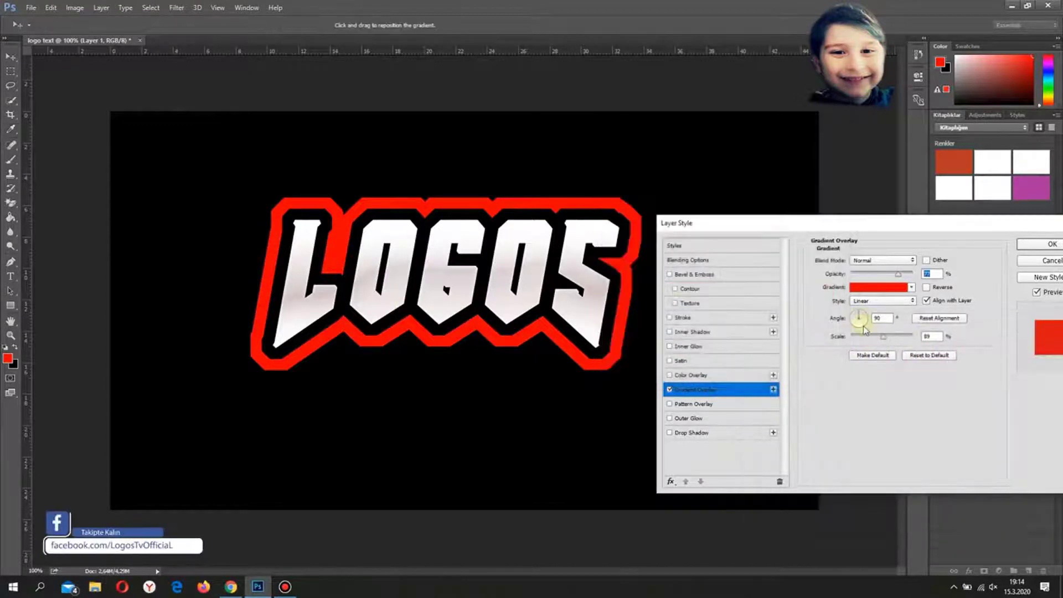
Lower the outline's Gradient Overlay opacity to 52% and recolour the gradient's middle stop a darker, muted red
left_click_drag(898, 277, 871, 278)
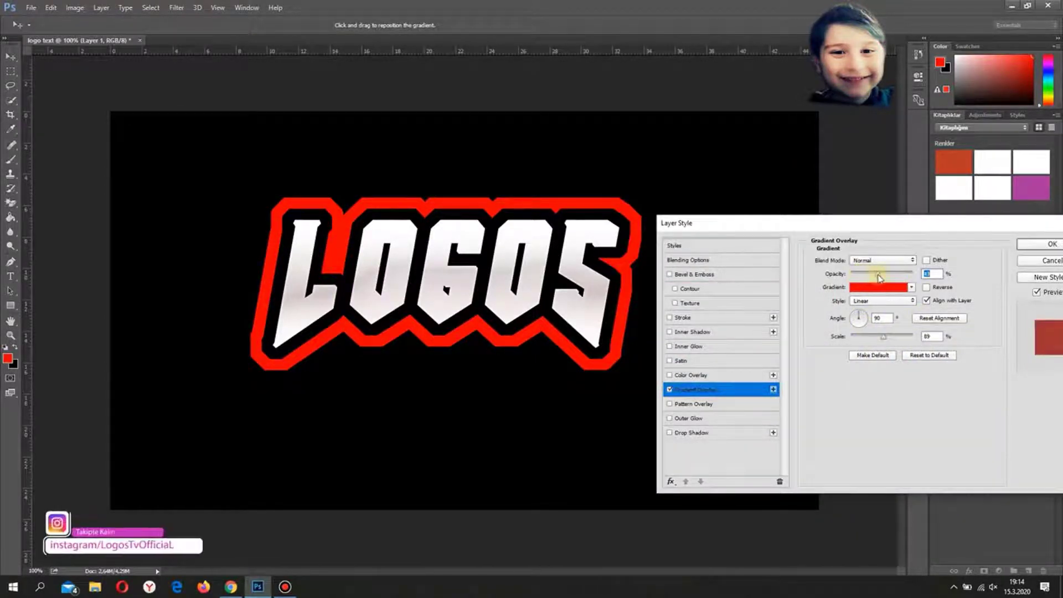
left_click(884, 289)
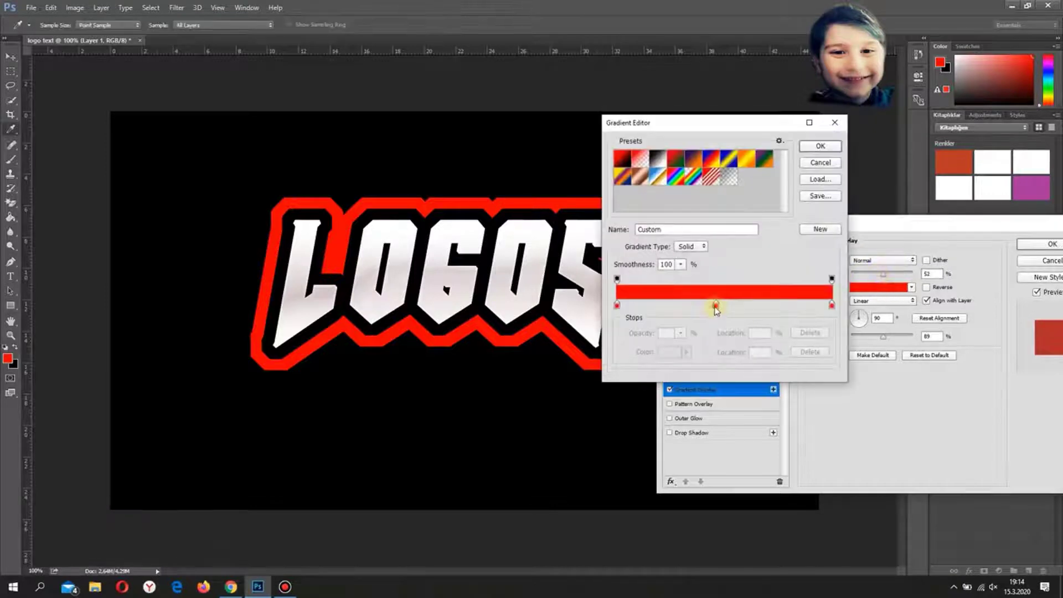
double_click(716, 306)
left_click_drag(835, 360, 855, 380)
left_click(1001, 343)
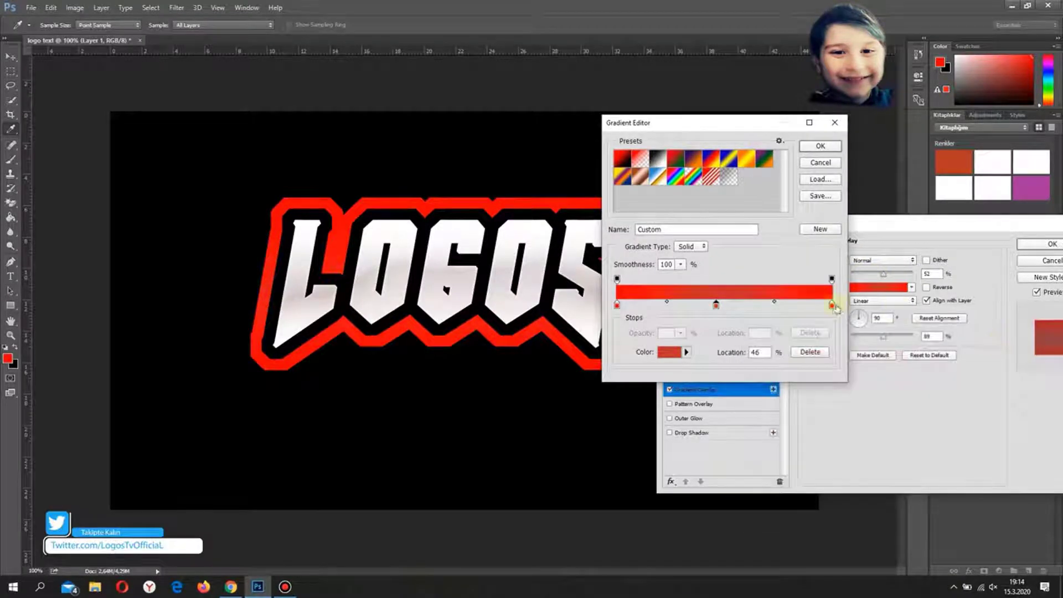
left_click(820, 145)
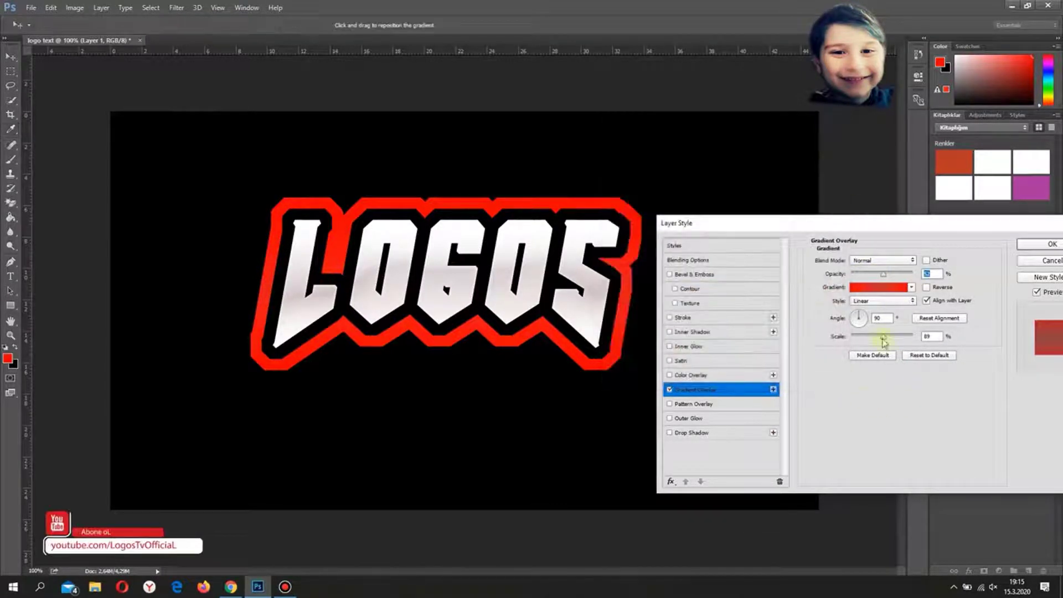
Reduce the outline gradient's scale and add a black Color Burn Satin effect at 66% opacity with a smaller size
left_click_drag(848, 340, 861, 340)
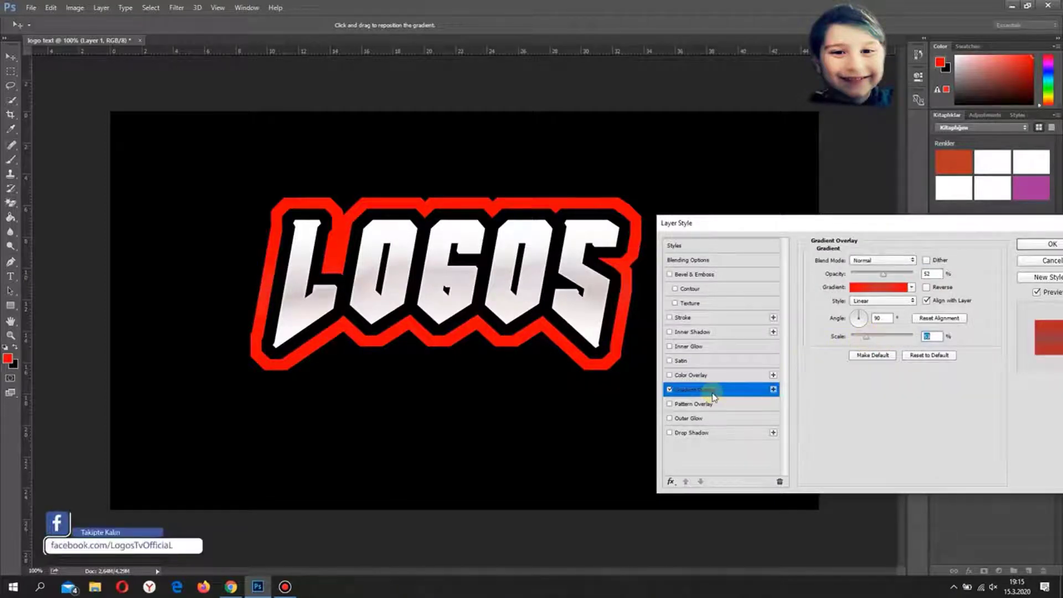
left_click(699, 360)
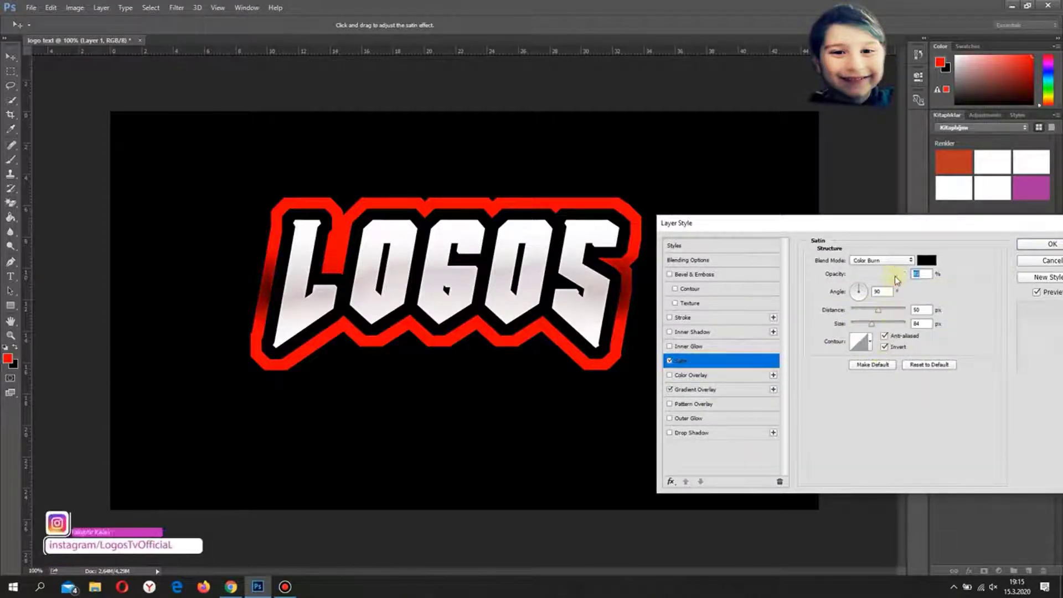
left_click_drag(881, 326, 868, 326)
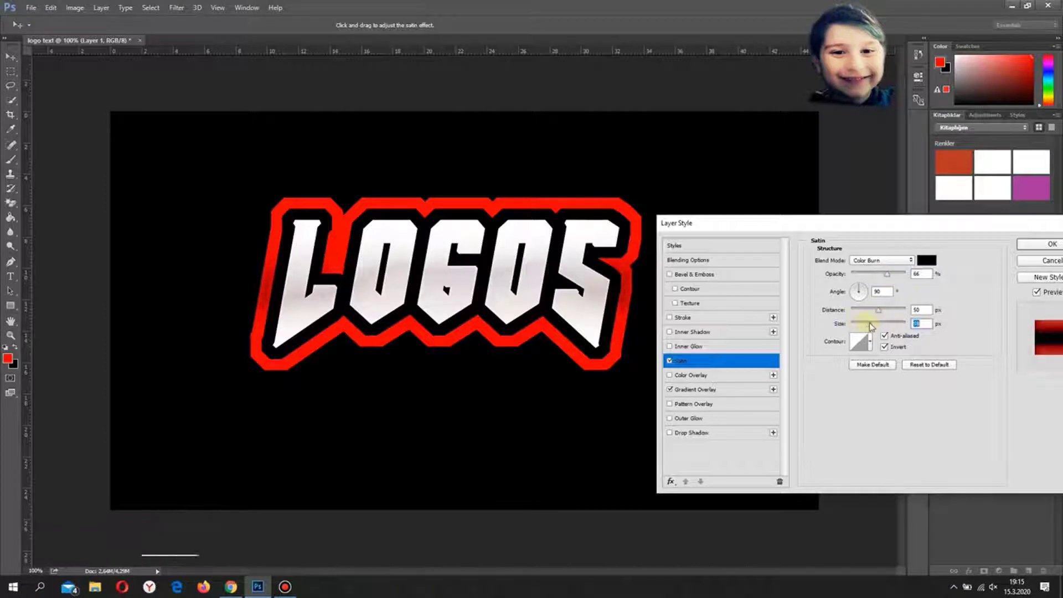
Add a red Inner Glow to the outline, using its gradient fill, 69% opacity and a slightly larger size
left_click(669, 346)
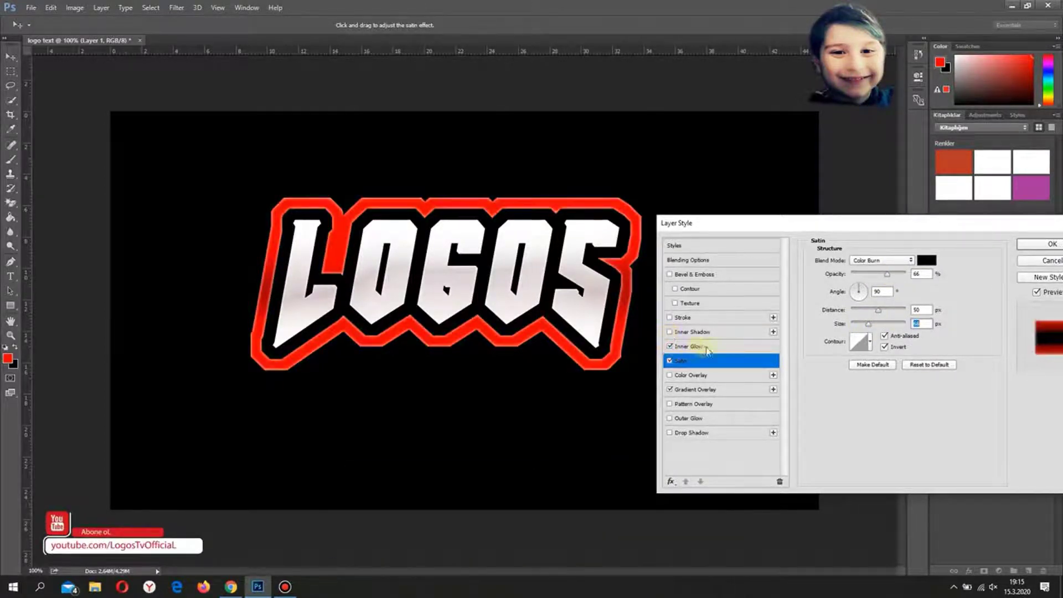
left_click(838, 302)
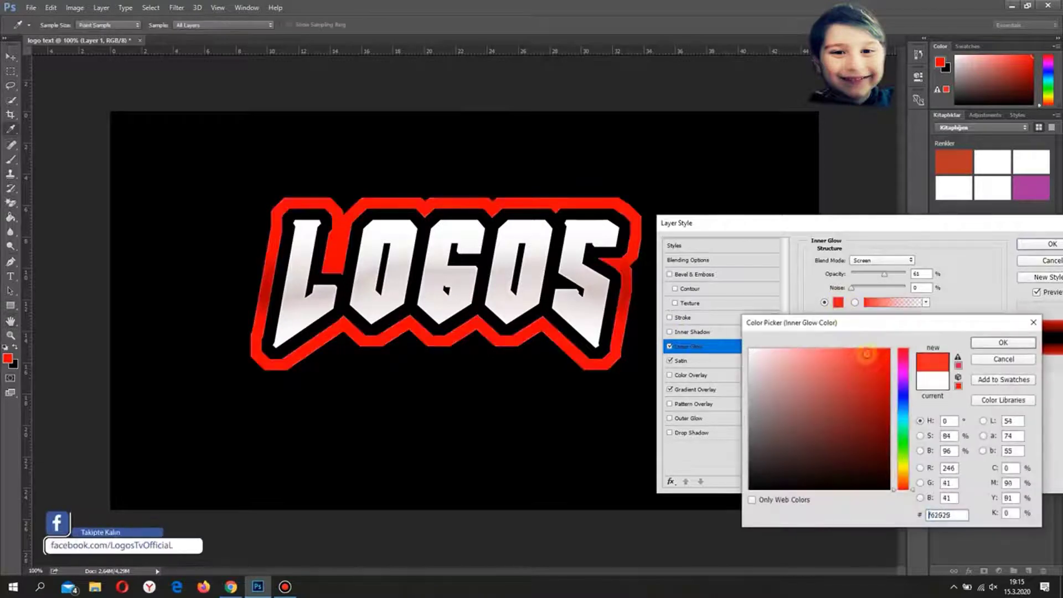
left_click(1003, 342)
left_click(896, 302)
left_click(719, 304)
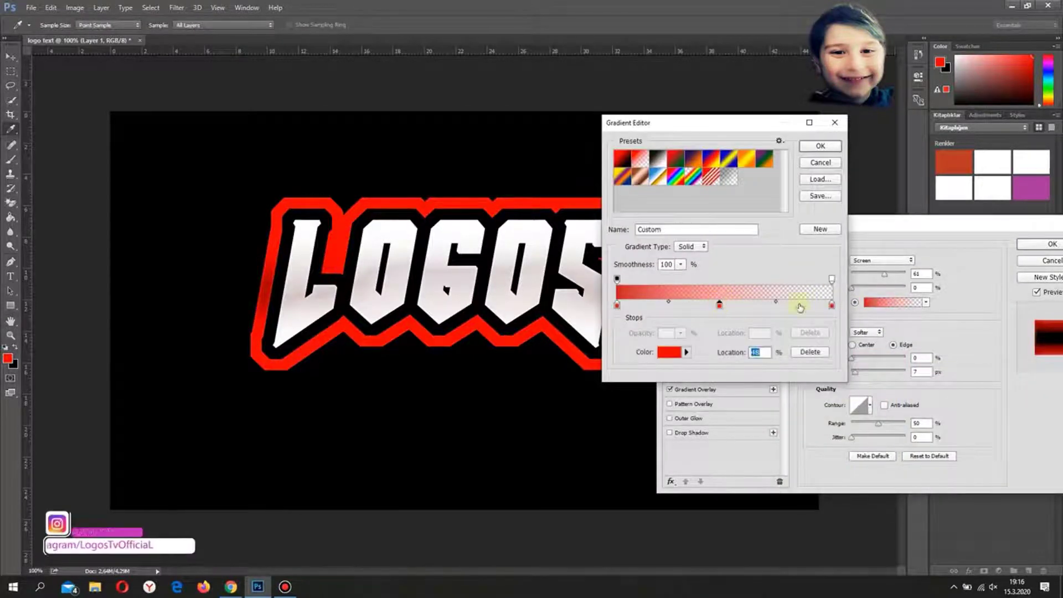
key("Return")
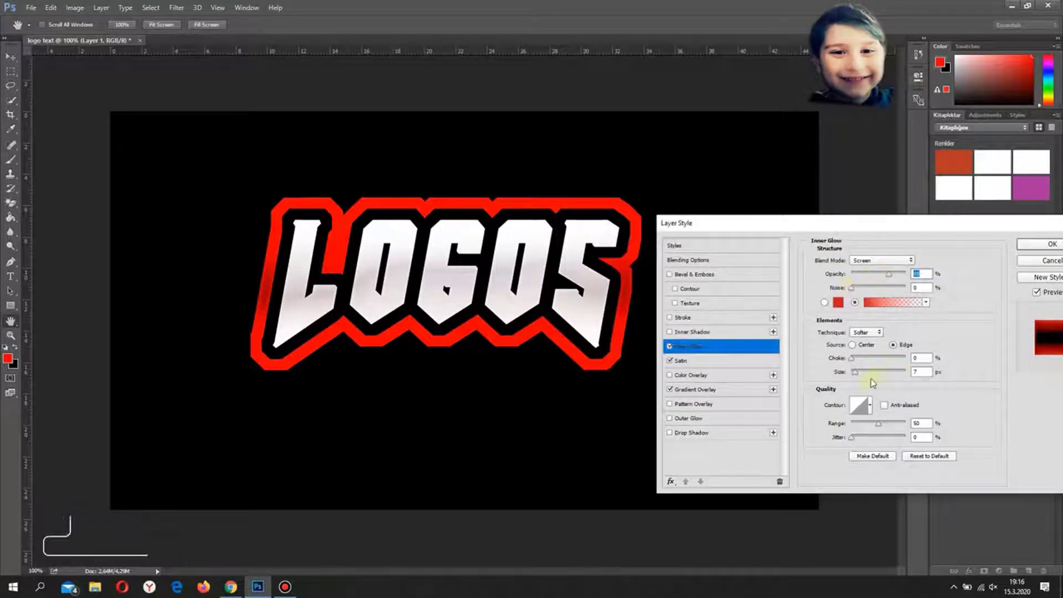
mouse_move(855, 372)
left_mouse_down()
mouse_move(878, 372)
mouse_move(857, 372)
left_mouse_up()
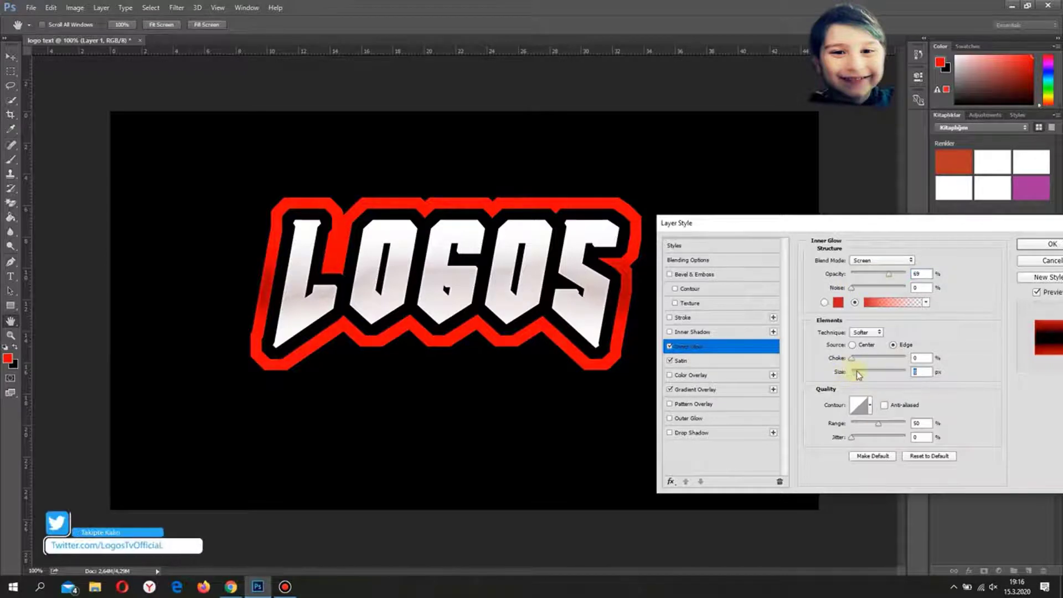
Add a black Multiply Inner Shadow at 35% opacity to the outline and reduce its size slightly
left_click(701, 332)
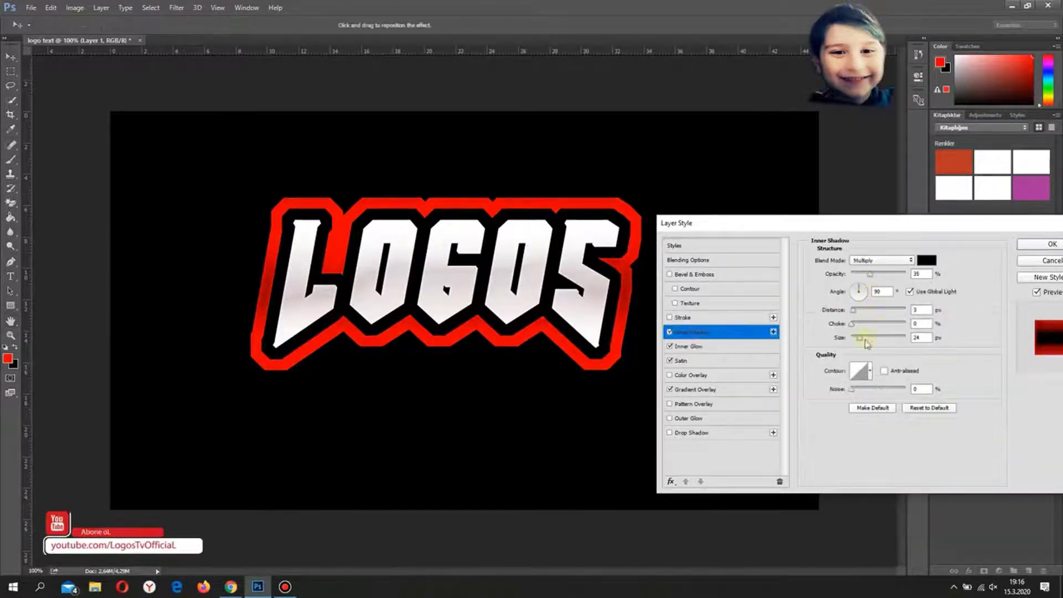
mouse_move(867, 344)
left_mouse_down()
mouse_move(893, 340)
mouse_move(859, 338)
left_mouse_up()
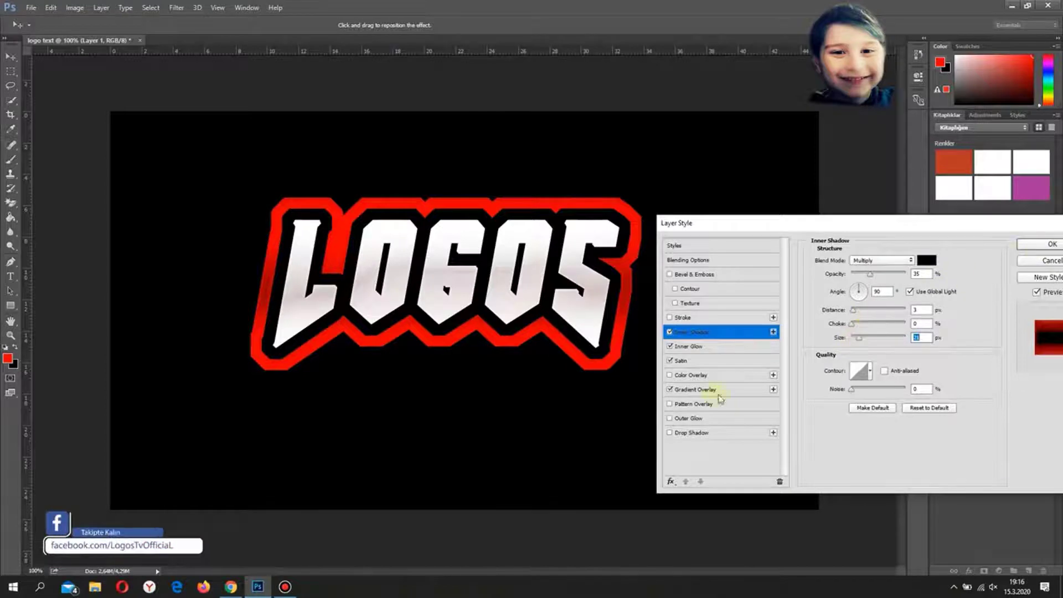
Add an Outer Glow to the outline, increase its size and colour it bright red
left_click(670, 418)
left_click(686, 419)
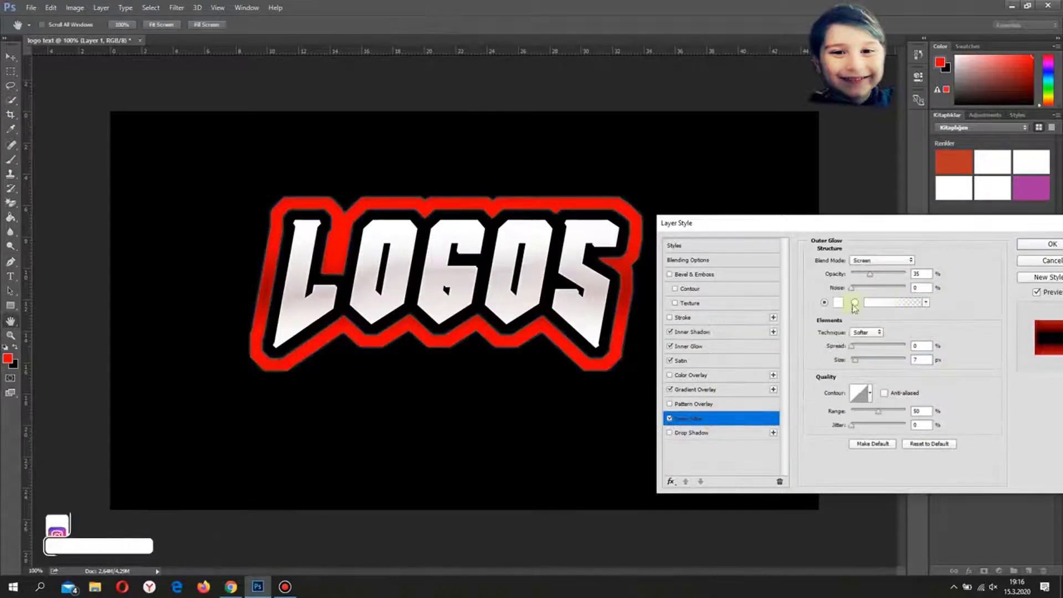
mouse_move(856, 360)
left_mouse_down()
mouse_move(874, 360)
mouse_move(858, 358)
mouse_move(852, 378)
mouse_move(871, 357)
left_mouse_up()
left_click(838, 302)
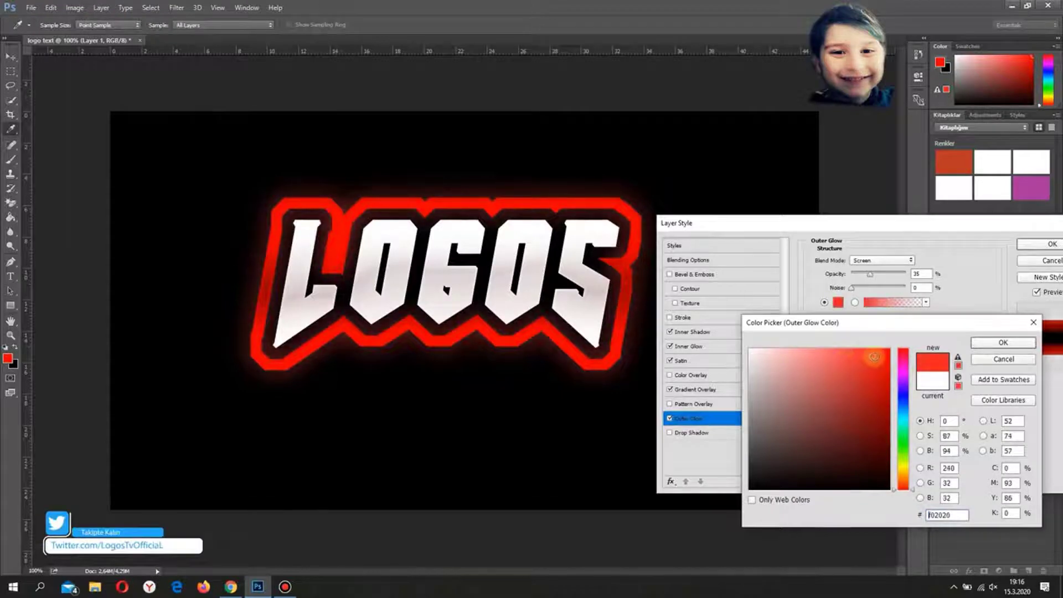
left_click(995, 344)
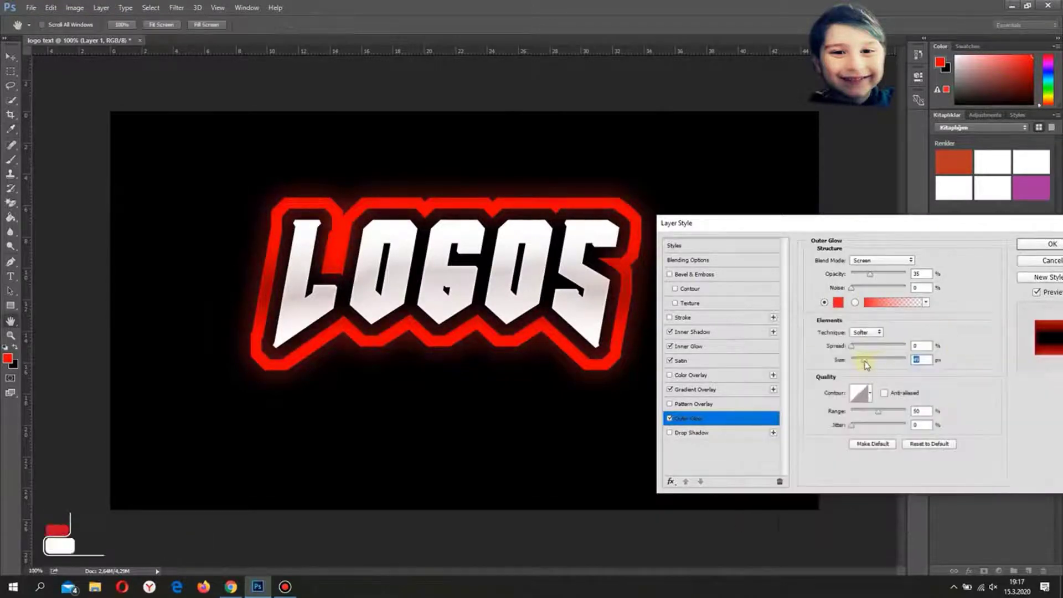
Recolour the Outer Glow white, fine-tune its size and apply the outline's layer style
left_click(838, 302)
left_click_drag(770, 362, 735, 355)
left_click(1003, 343)
left_click_drag(868, 360, 866, 364)
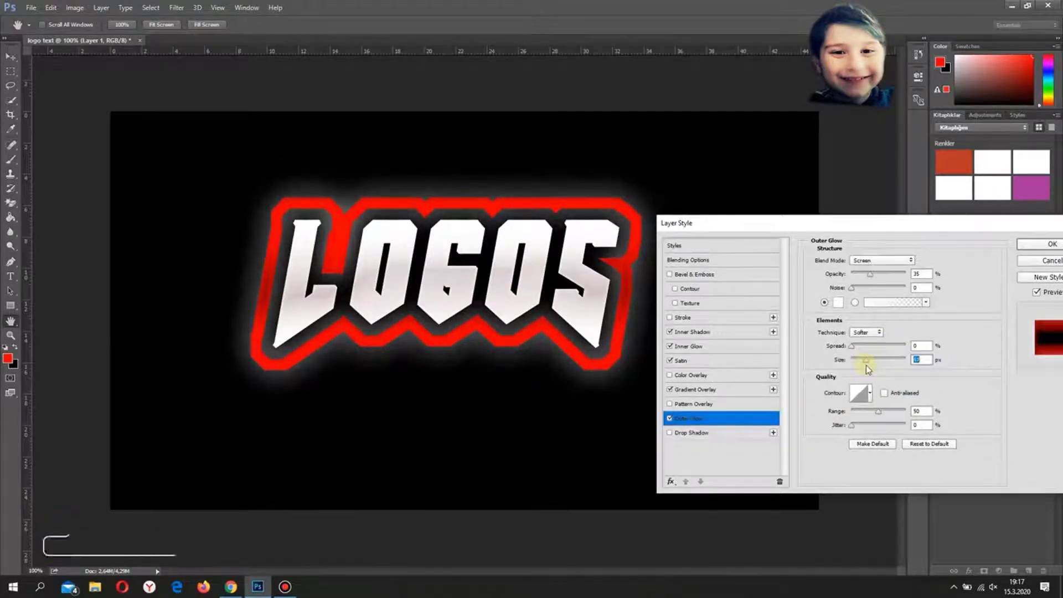
left_click(1049, 246)
Add the text TV on a new text layer in the BankGothic Md BT font
left_click(10, 276)
left_click(430, 154)
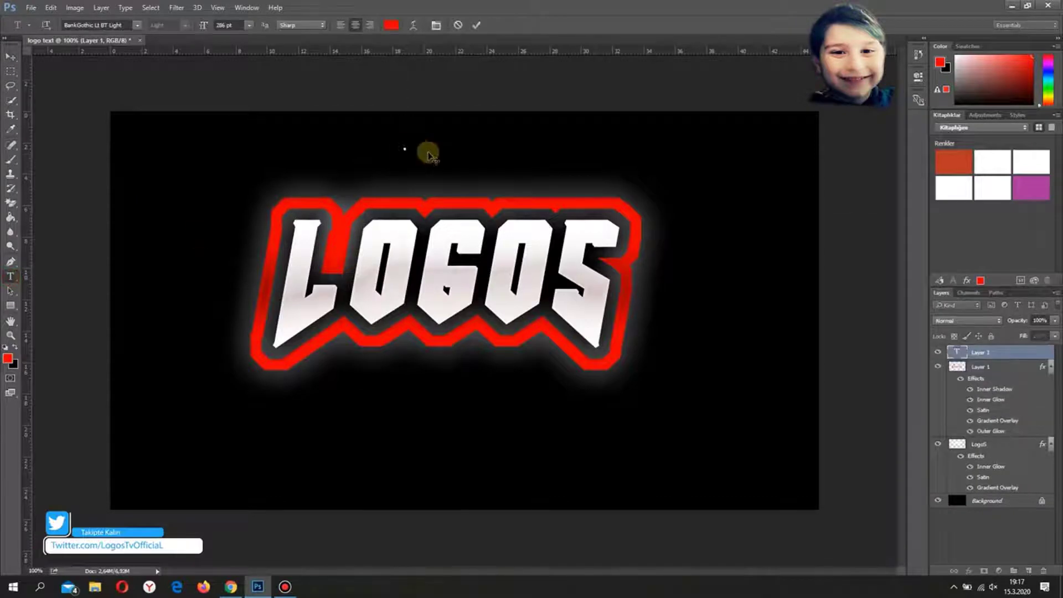
left_click(138, 26)
scroll(177, 263, "down", 1)
left_click(195, 329)
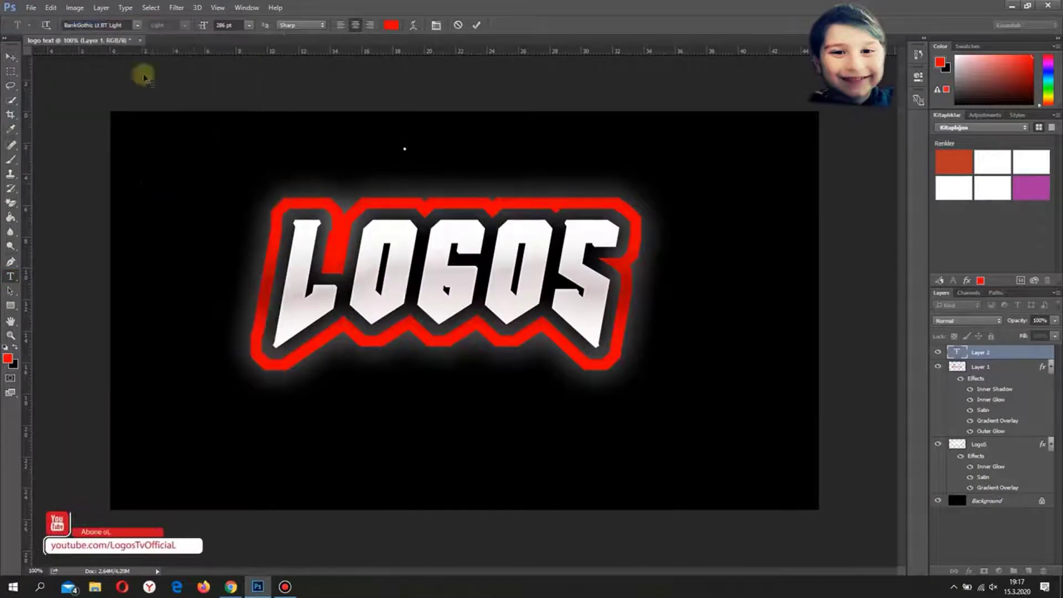
left_click(138, 27)
left_click(197, 340)
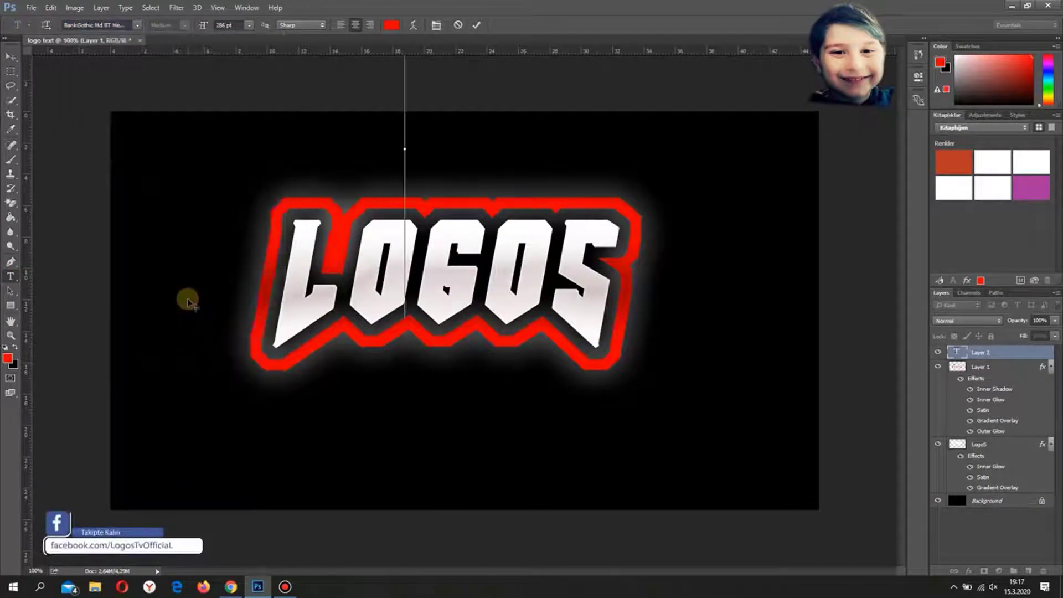
type("TV")
Recolour the TV text black, reduce its size to 79 pt and commit the text
double_click(351, 238)
left_click(391, 26)
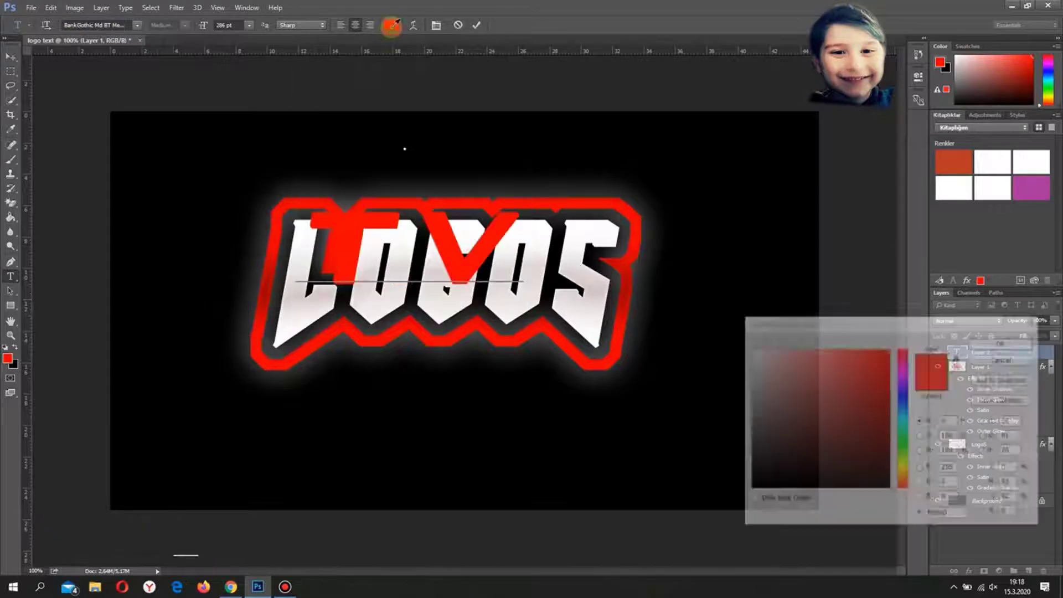
left_click(750, 489)
left_click(1000, 342)
left_click_drag(204, 26, 106, 74)
left_click_drag(203, 26, 187, 30)
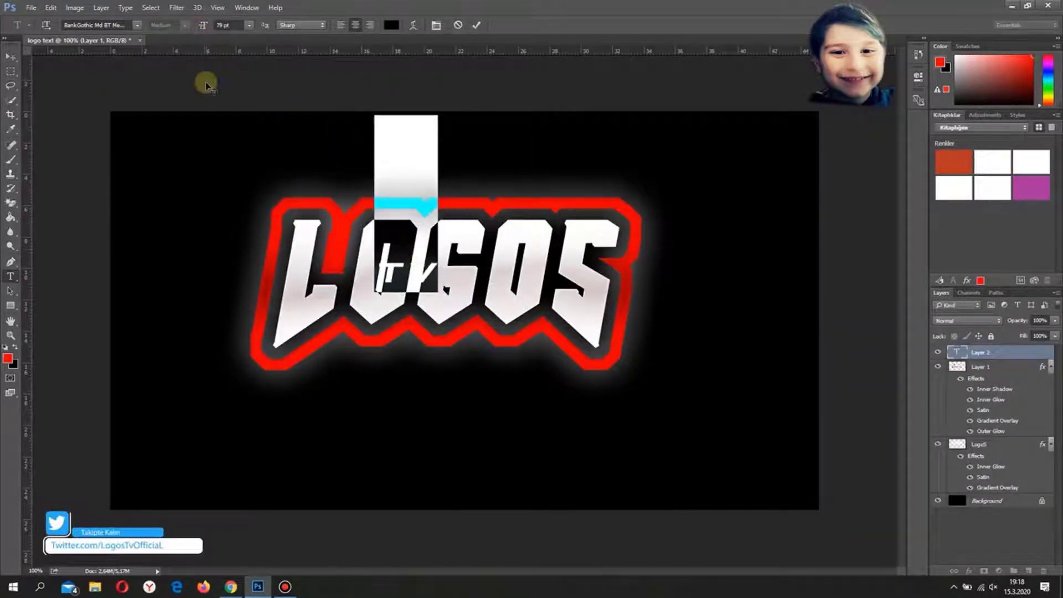
left_click(474, 25)
Move the TV text onto the lower part of the letter S and reduce its size to 53 pt
left_click(11, 57)
left_click_drag(400, 277, 576, 320)
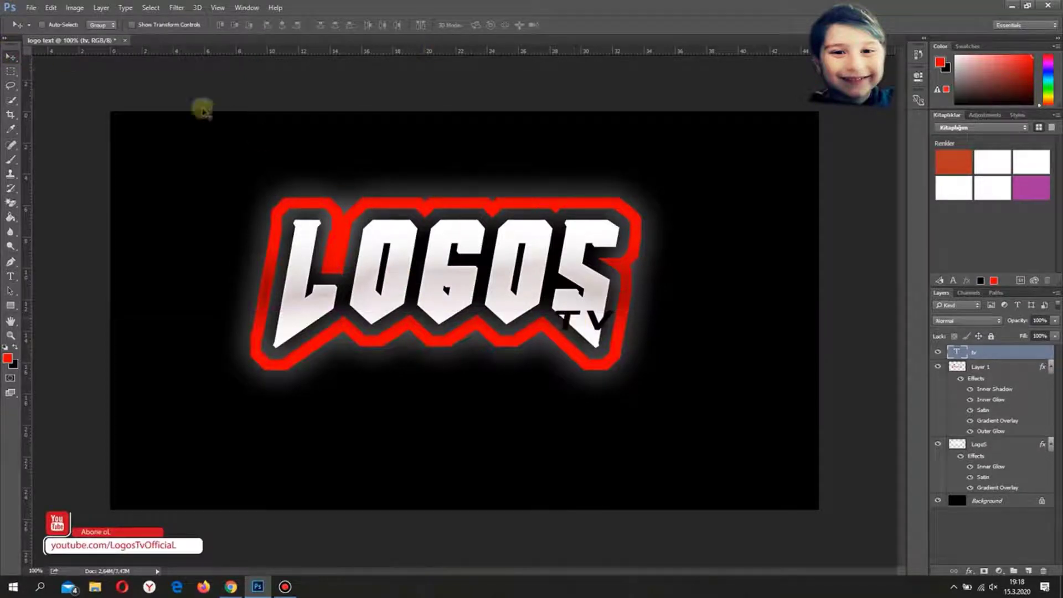
left_click(10, 277)
double_click(576, 320)
left_click_drag(203, 25, 193, 27)
left_click(474, 26)
Reposition the TV text so it fits inside the white foot of the letter S
left_click(11, 57)
mouse_move(588, 318)
left_mouse_down()
mouse_move(592, 305)
mouse_move(594, 315)
left_mouse_up()
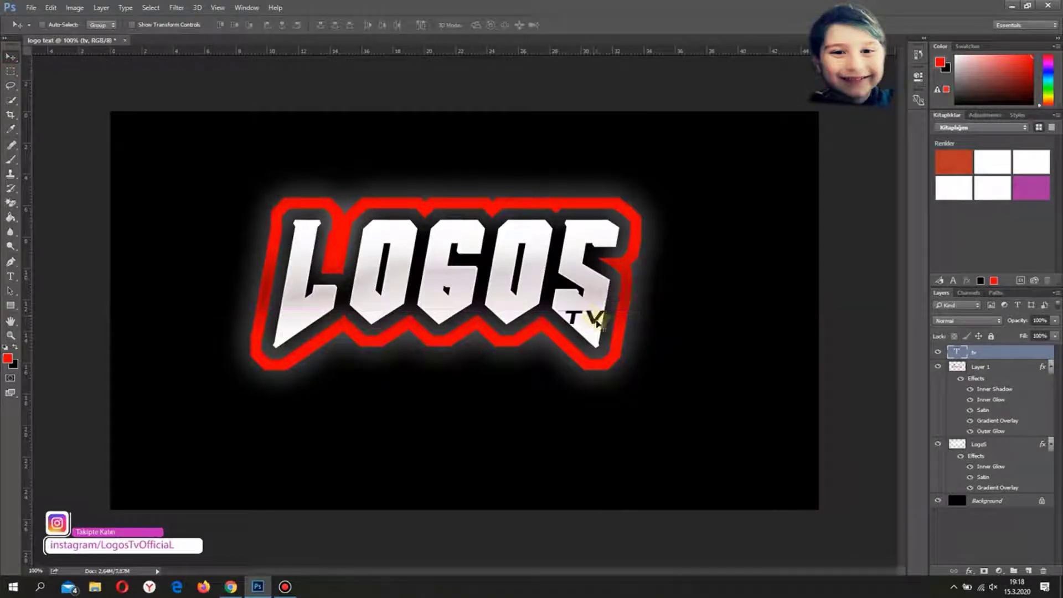
left_click(10, 277)
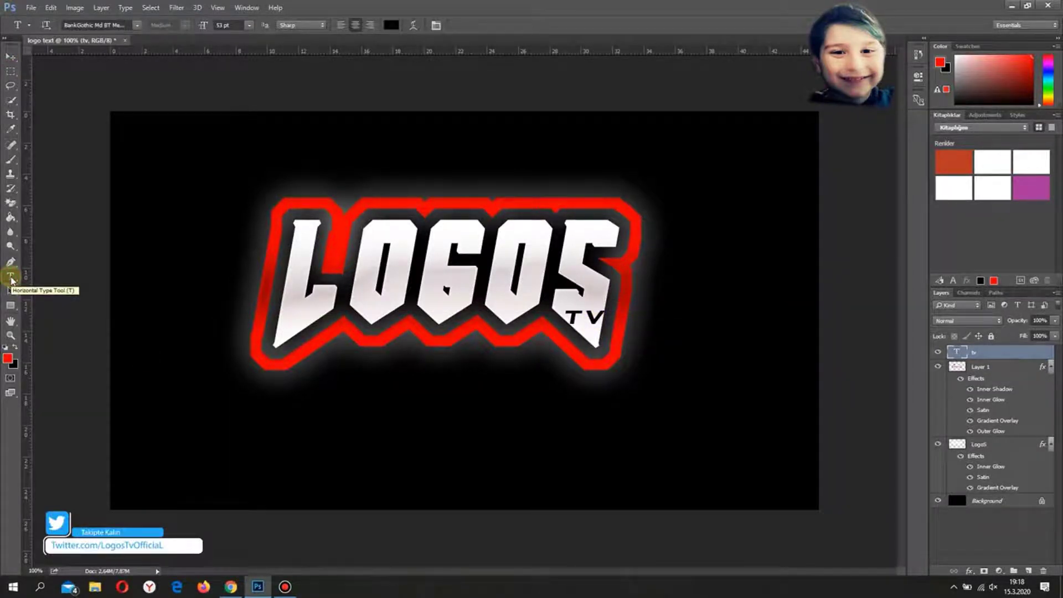
left_click(11, 57)
left_click_drag(587, 316, 592, 311)
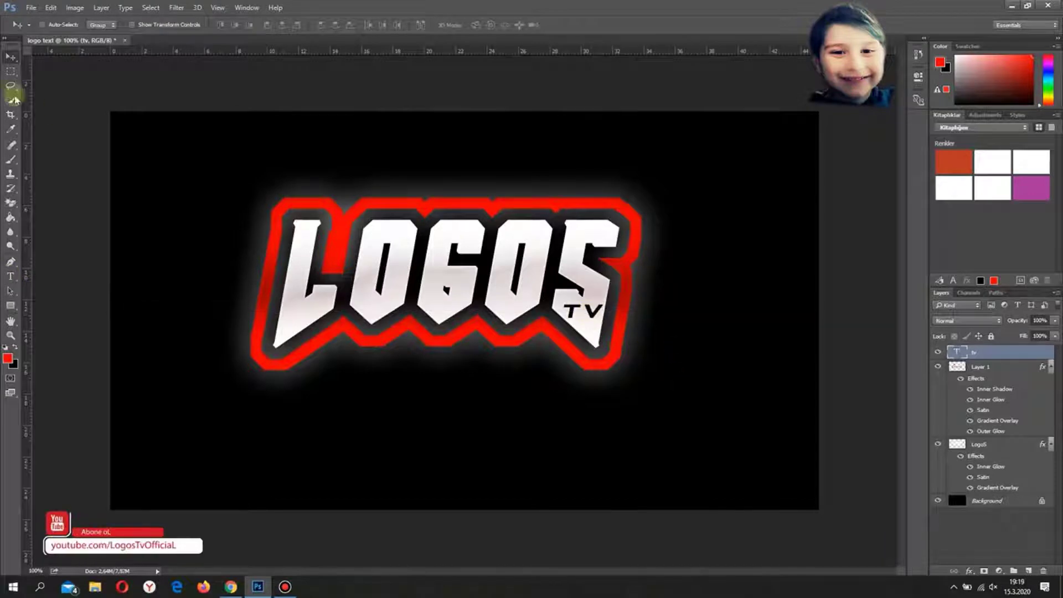
Add a separate text layer reading Official in the same font at 53 pt
left_click(11, 276)
left_click(518, 167)
type("O")
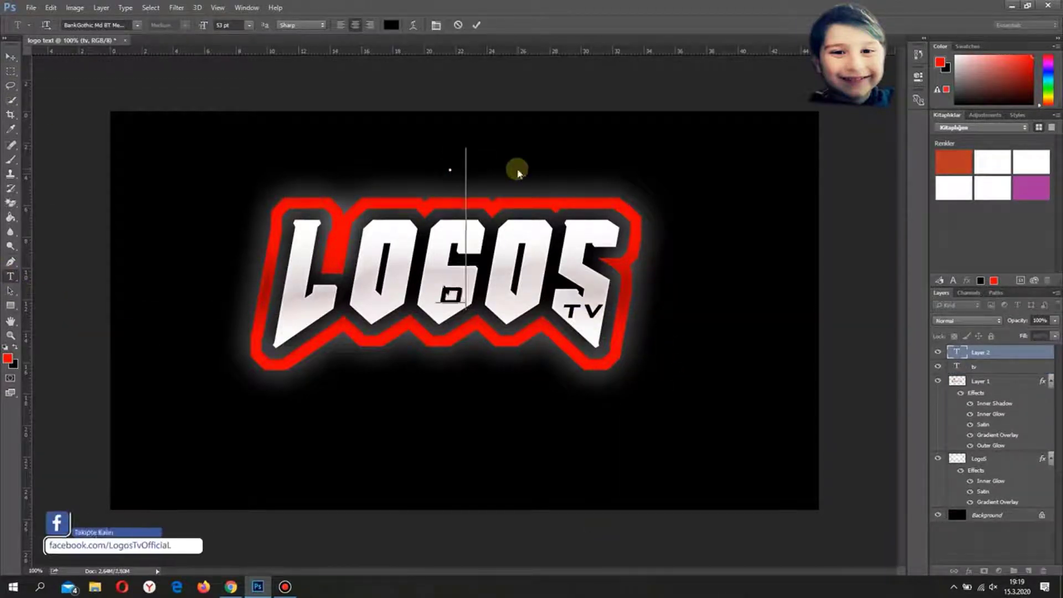
type("Fficial")
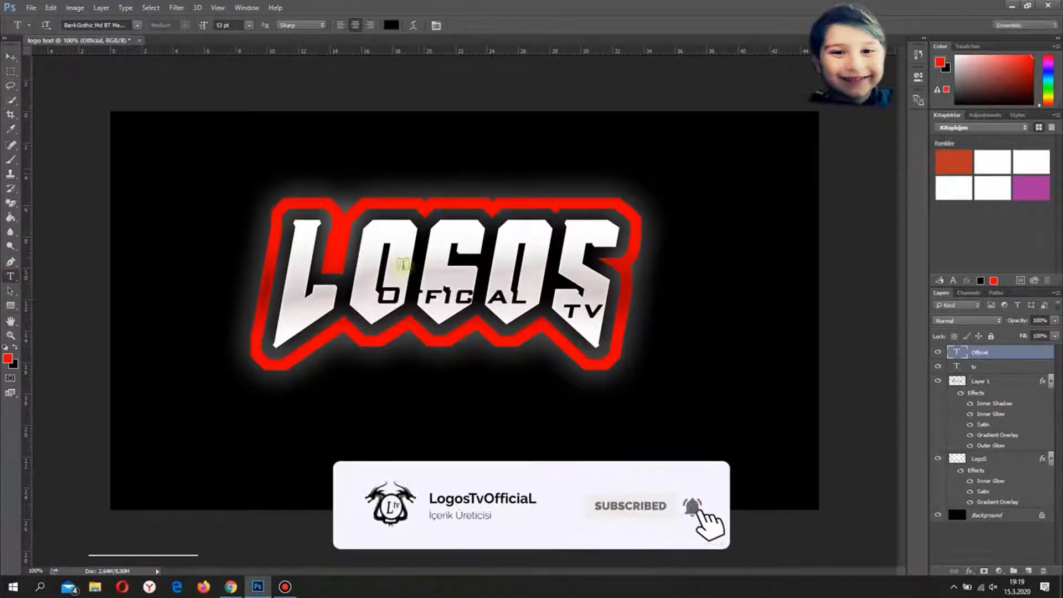
key("ctrl+Return")
Recolour the Official text white and move it to the lower-right corner of the canvas
left_click(391, 25)
left_click_drag(800, 382, 663, 280)
key("Return")
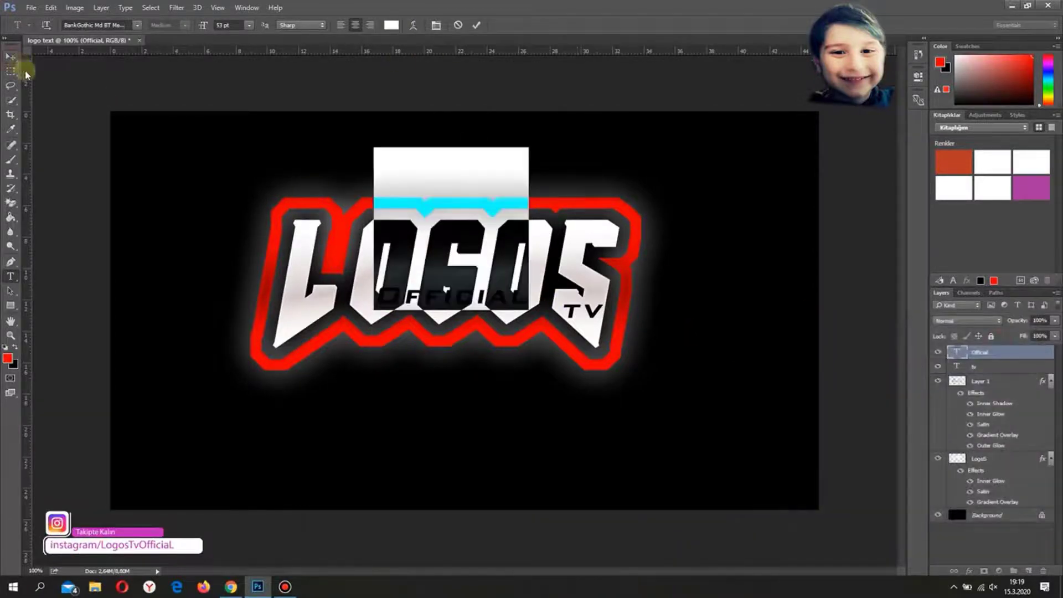
left_click(11, 57)
left_click_drag(455, 178, 714, 394)
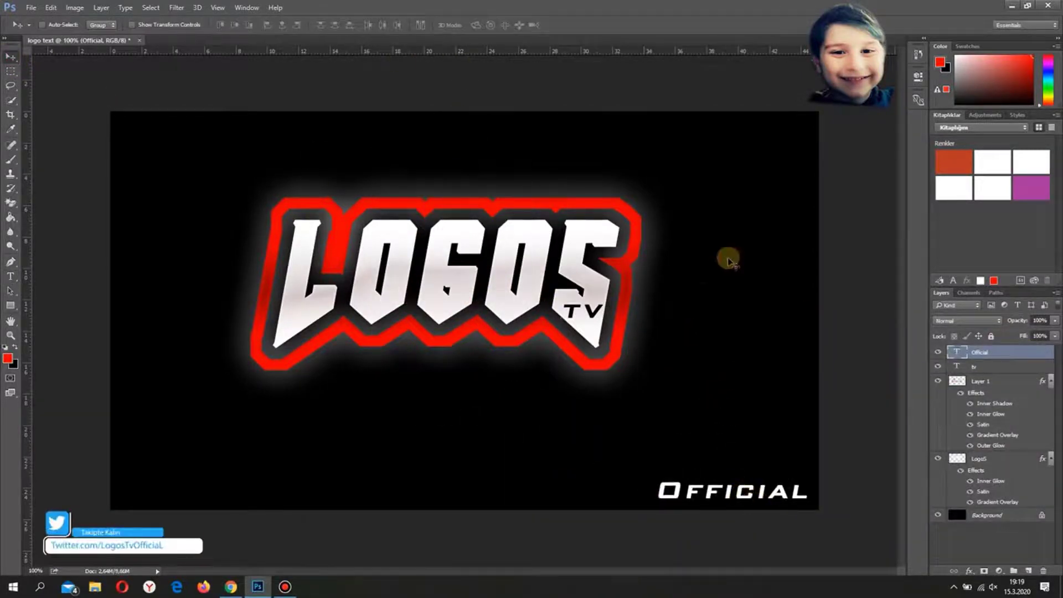
Save a copy of the finished logo design in JPEG format
left_click(31, 7)
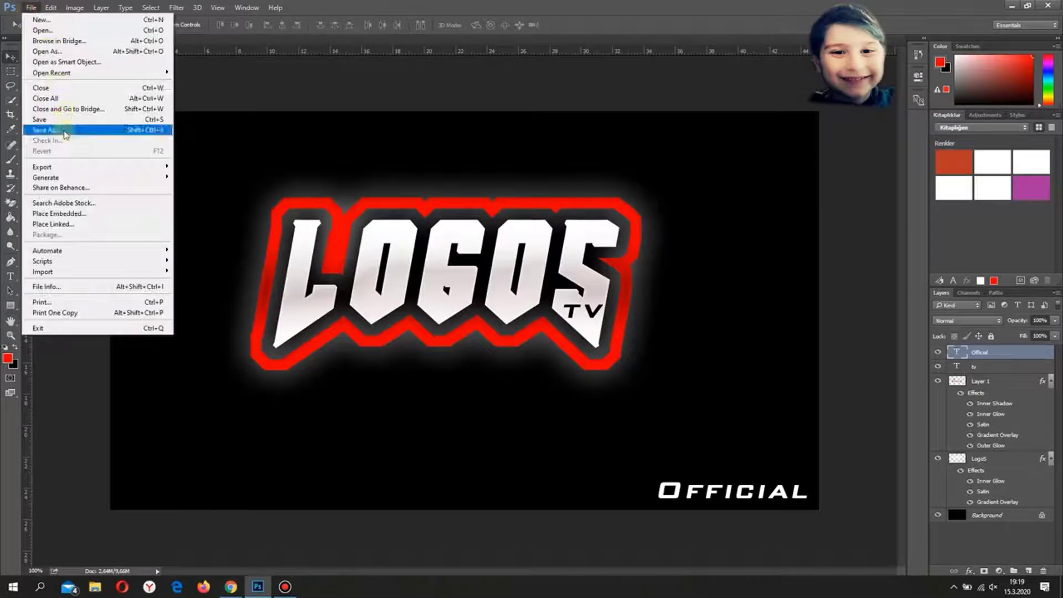
key("Escape")
key("shift+ctrl+s")
left_click(161, 256)
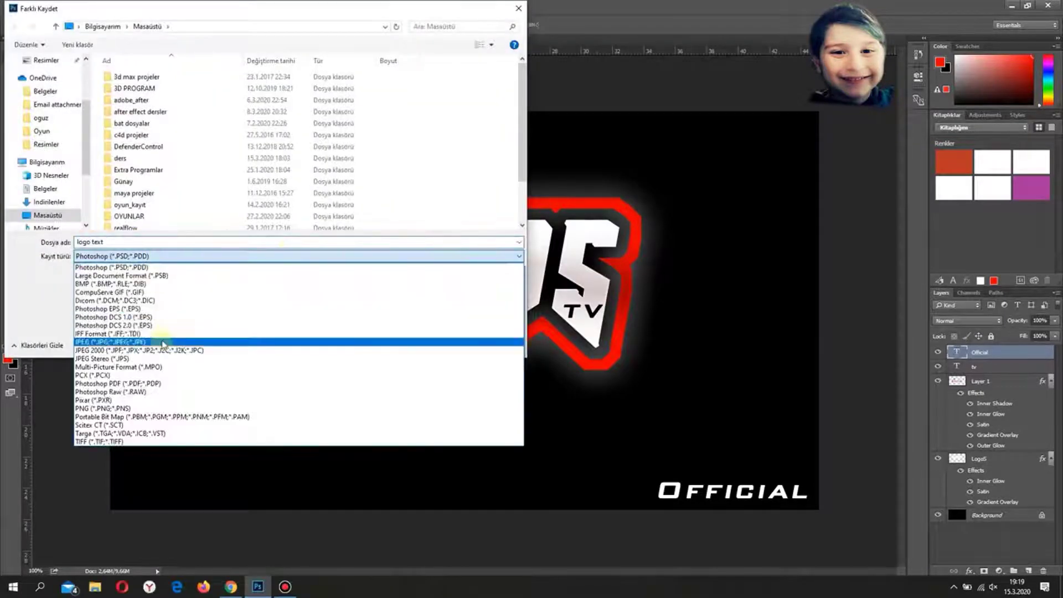
left_click(323, 334)
left_click(437, 344)
left_click(575, 156)
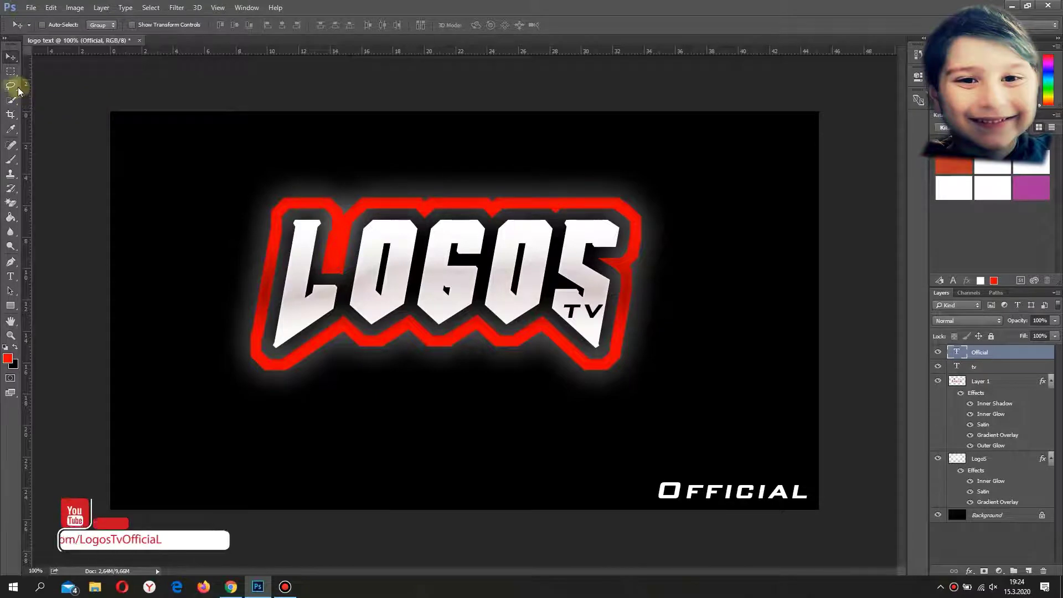
Make a Polygonal Lasso selection of a zigzag band with three downward points along the lower red outline beneath the letters O, G and O
left_click(10, 86)
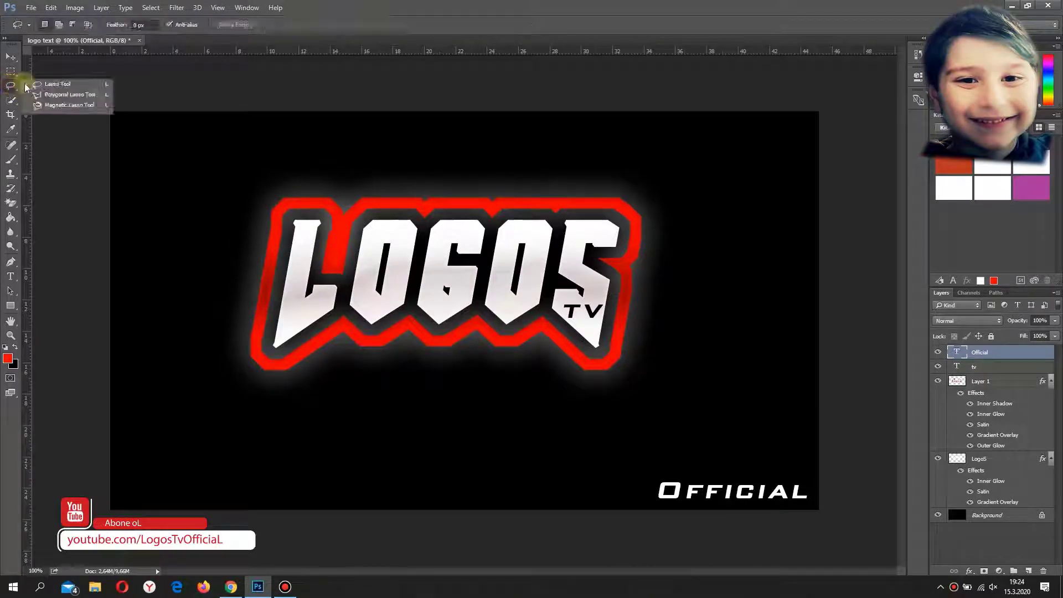
left_click(67, 95)
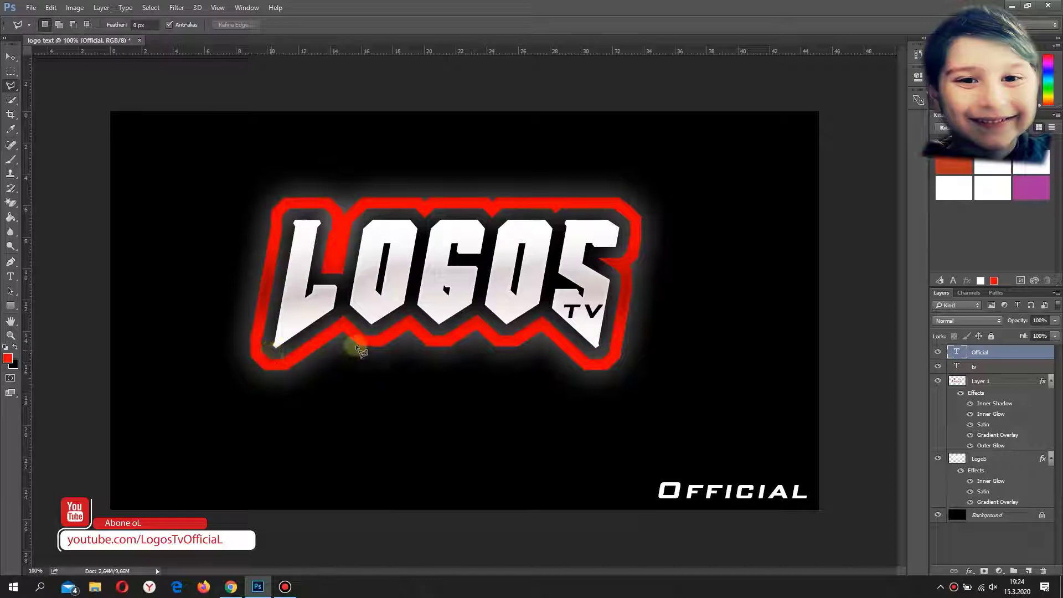
left_click(11, 336)
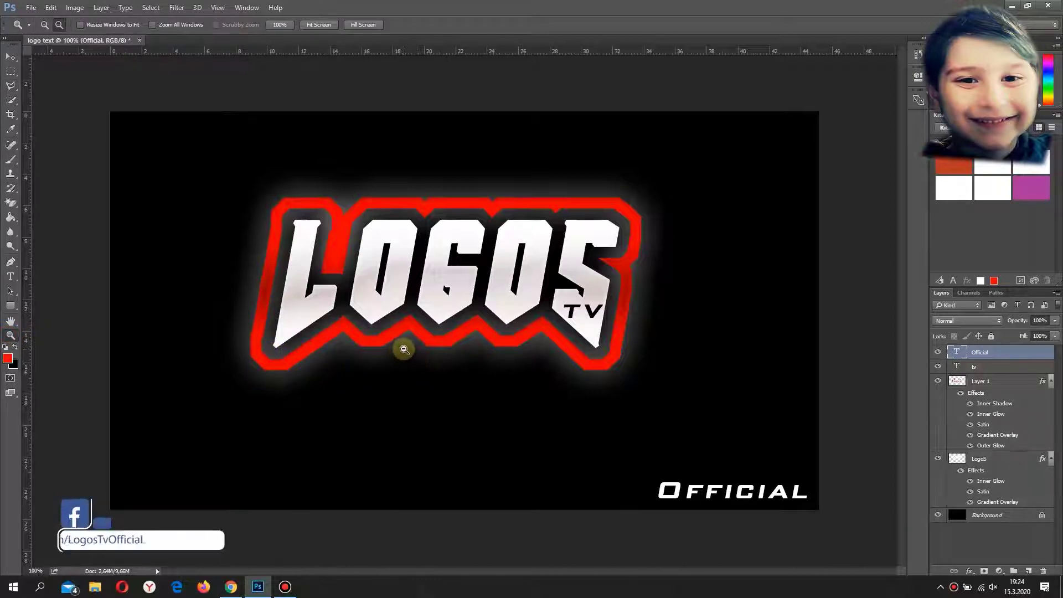
left_click(406, 342)
key("alt")
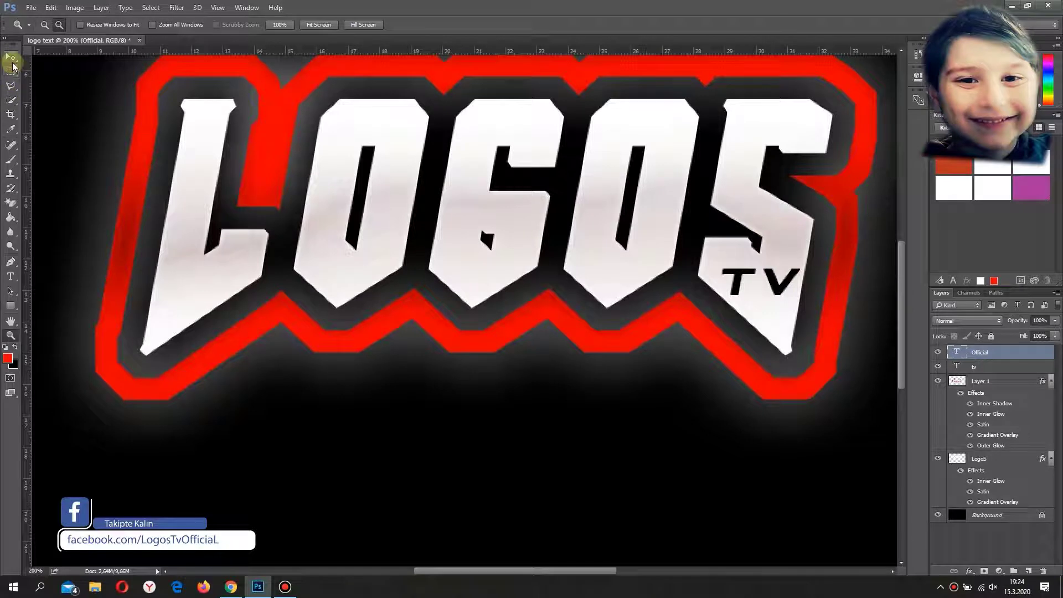
left_click(10, 85)
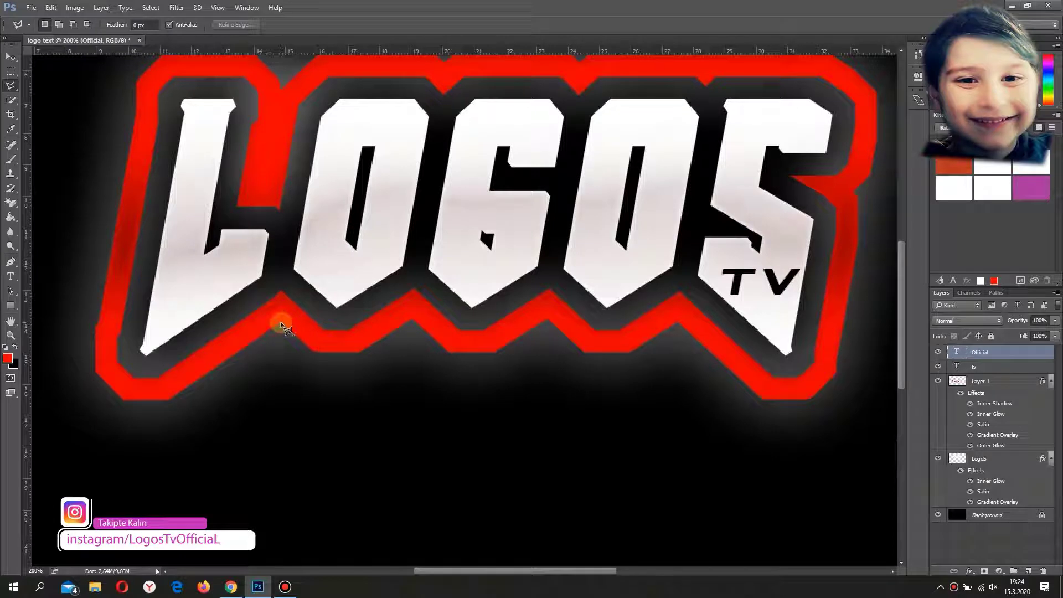
left_click(336, 371)
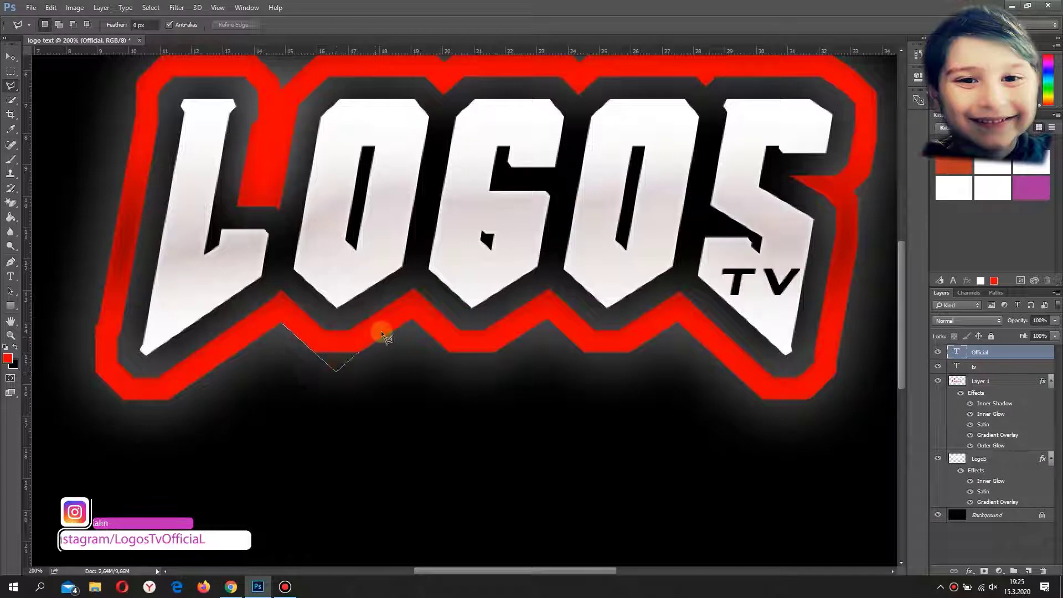
left_click(411, 319)
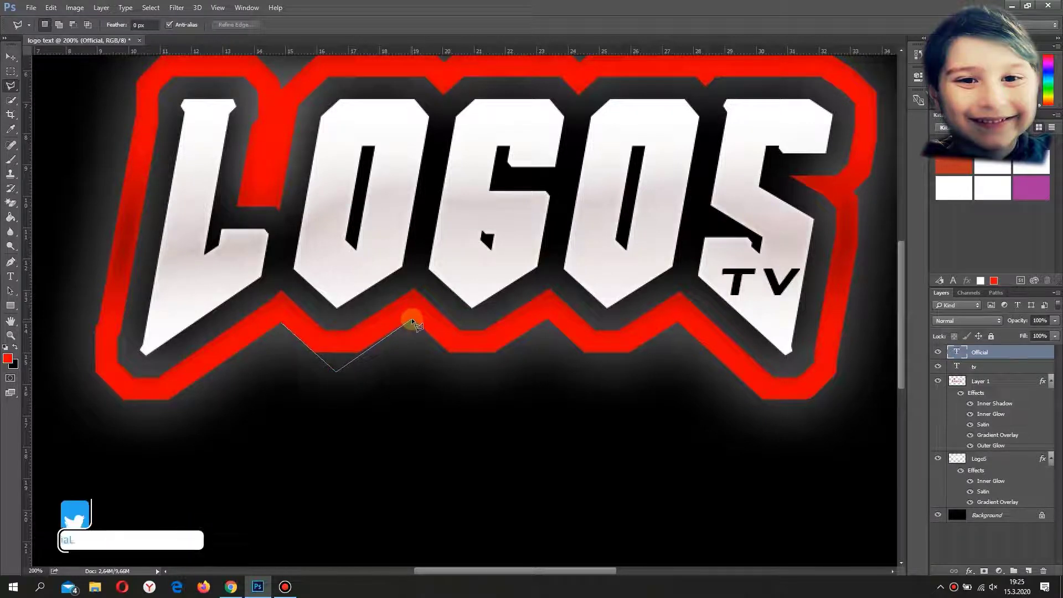
left_click(463, 364)
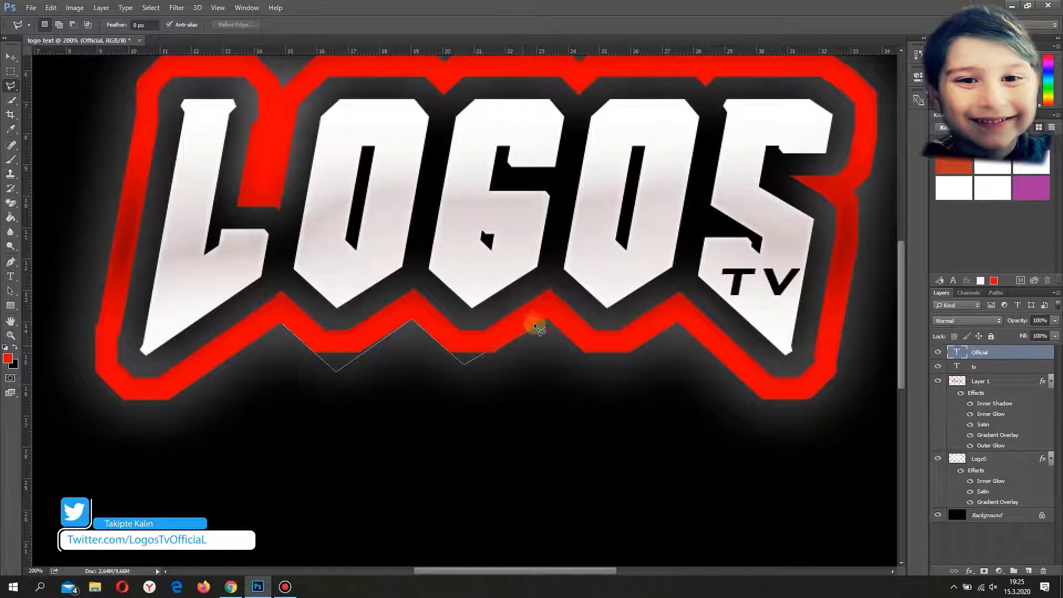
left_click(467, 367)
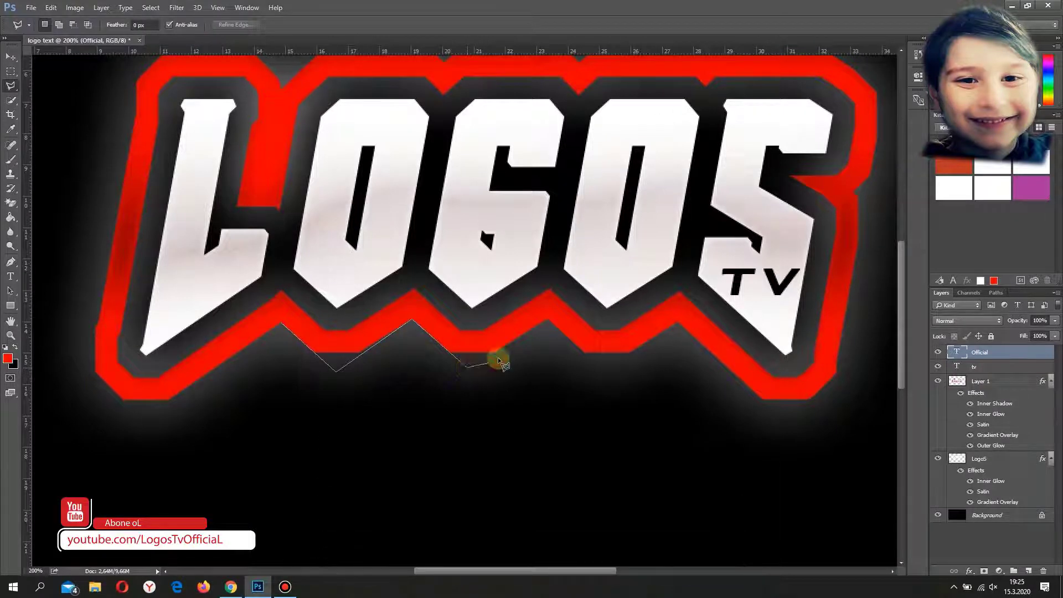
left_click(547, 319)
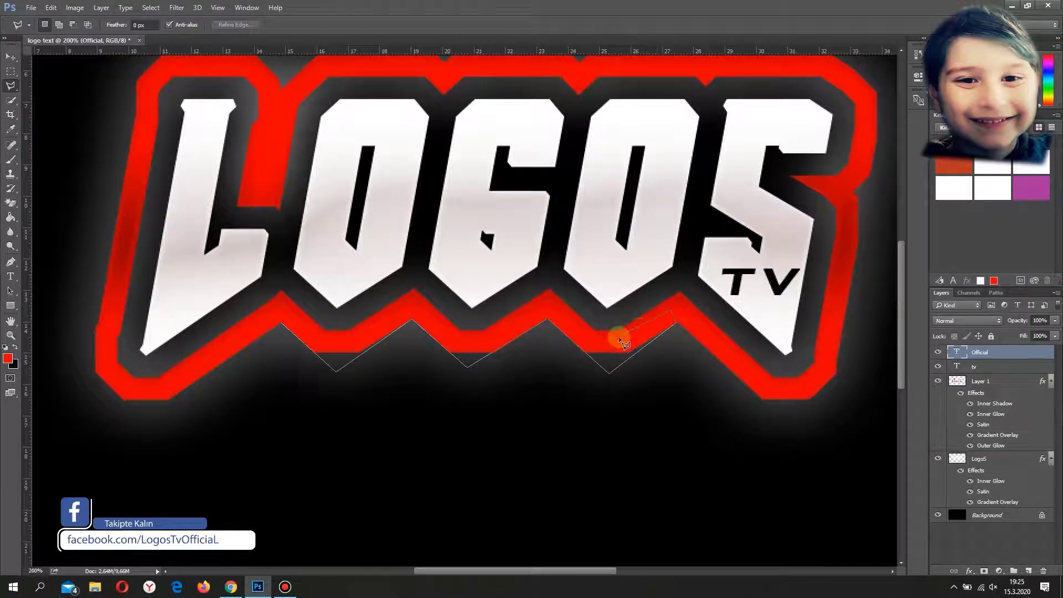
left_click(589, 338)
left_click(548, 302)
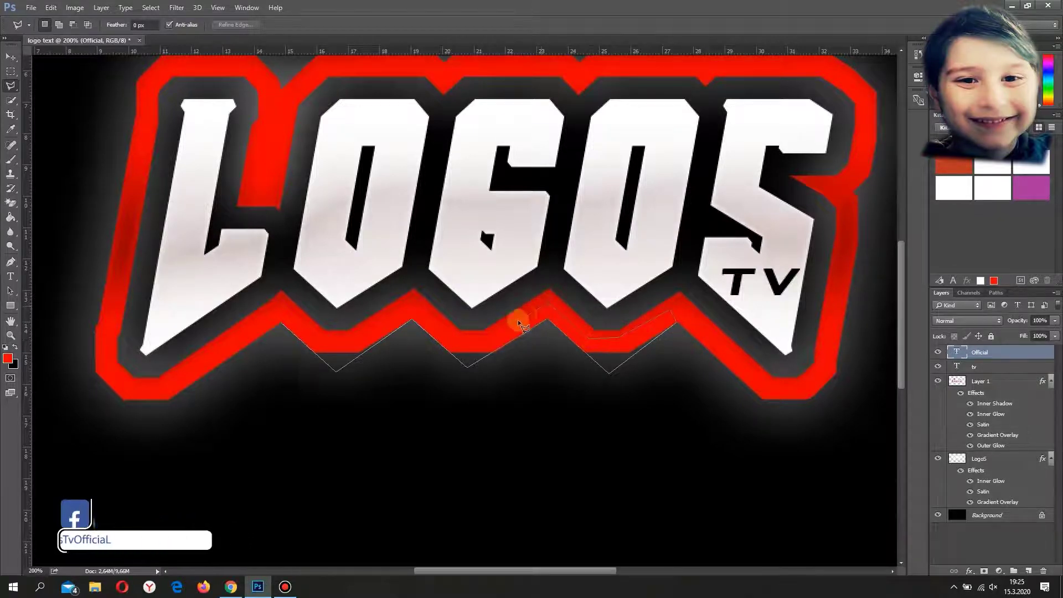
left_click(452, 339)
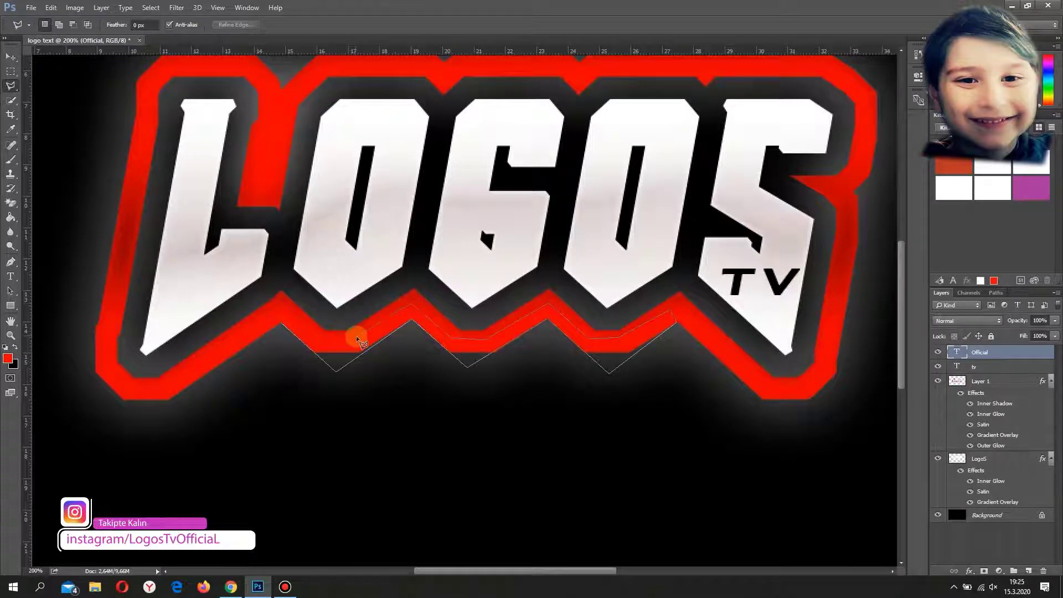
left_click(282, 321)
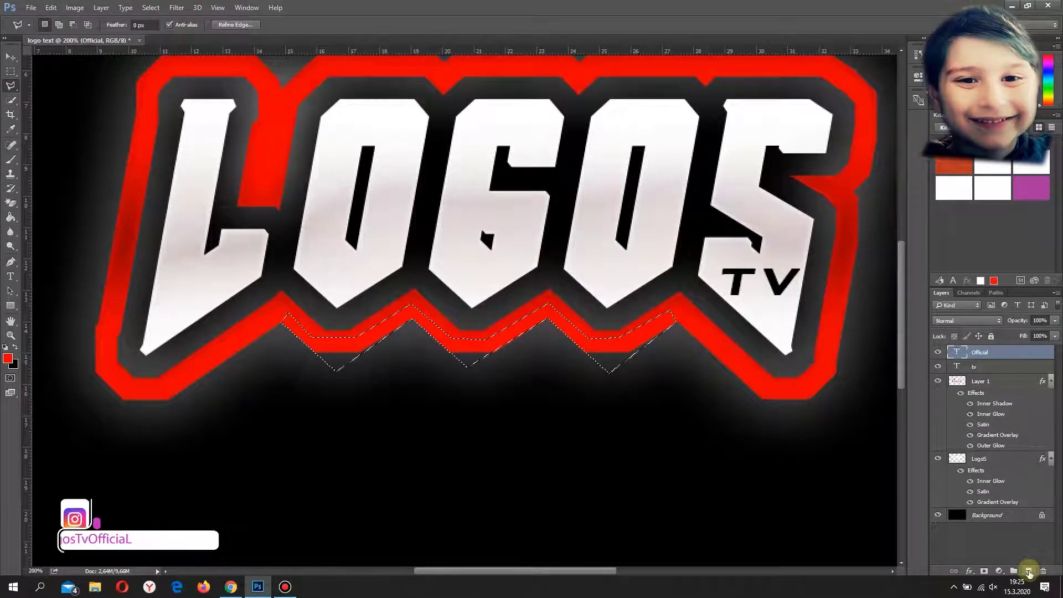
Fill the zigzag selection with red at 100% opacity on a new layer and clear the selection
left_click(1028, 571)
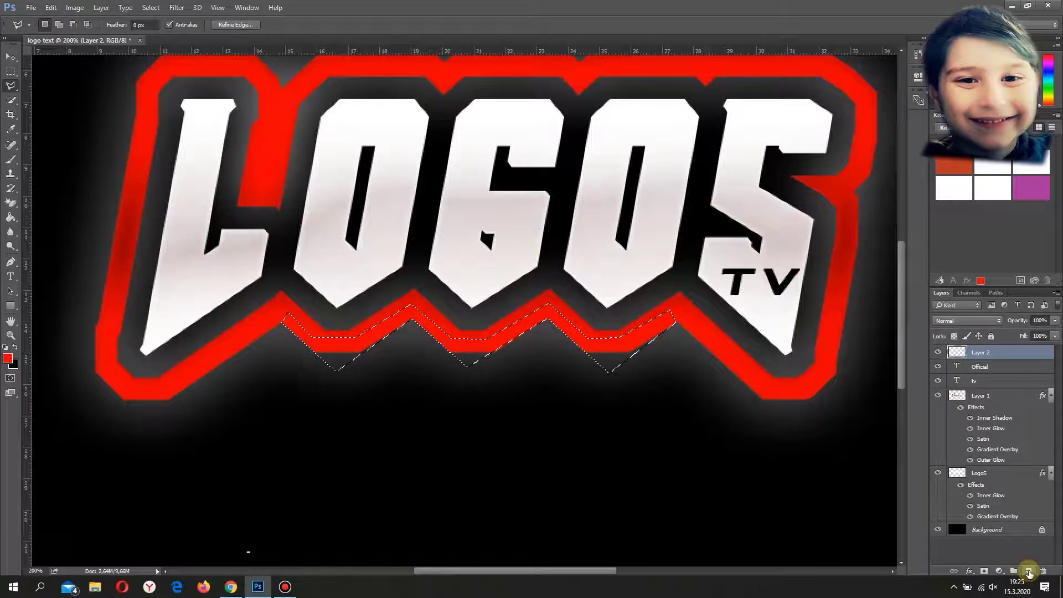
right_click(333, 350)
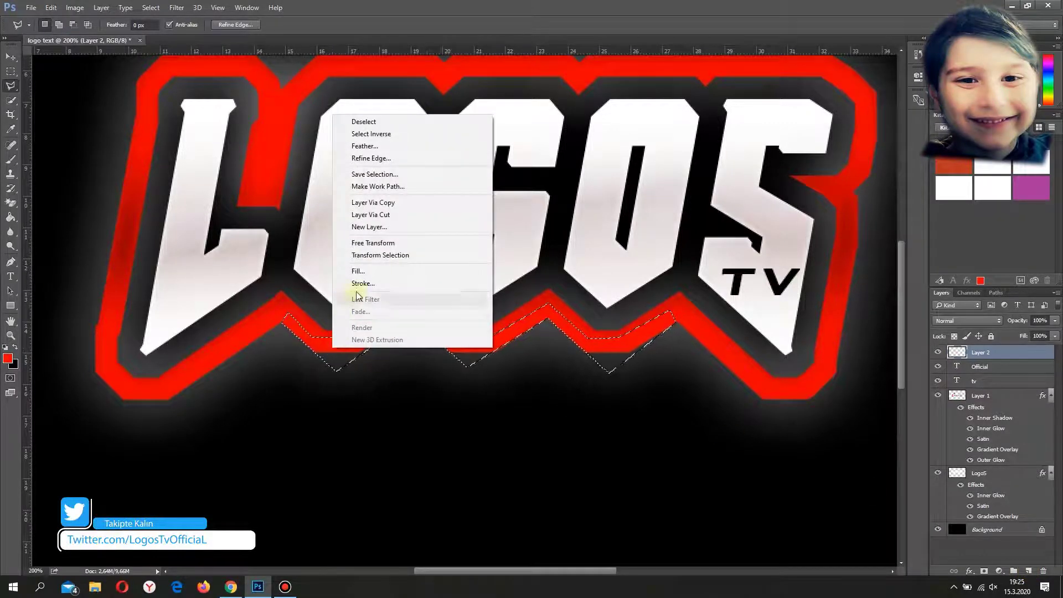
left_click(354, 271)
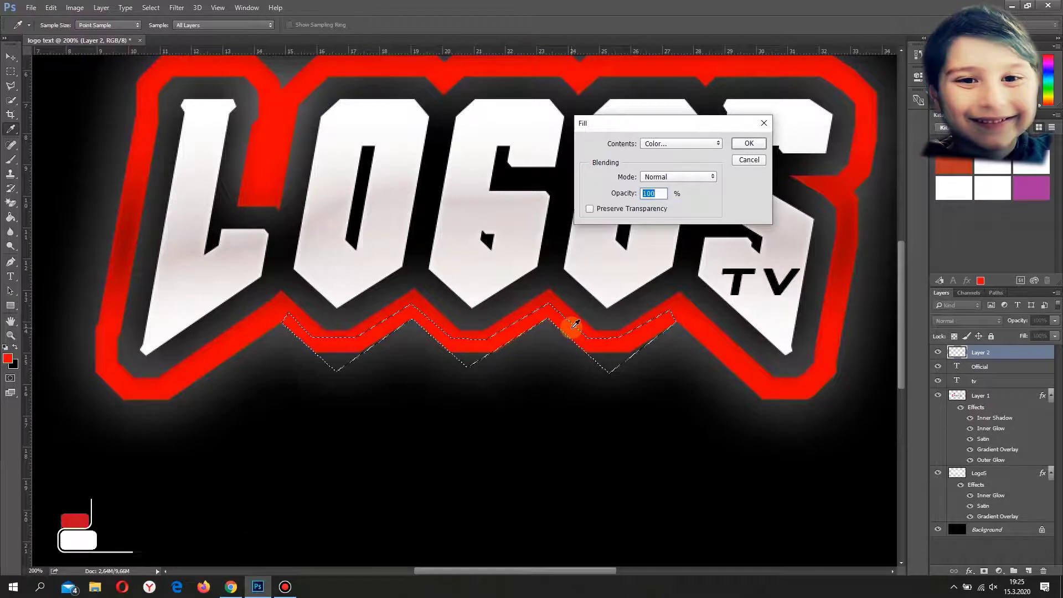
left_click(745, 144)
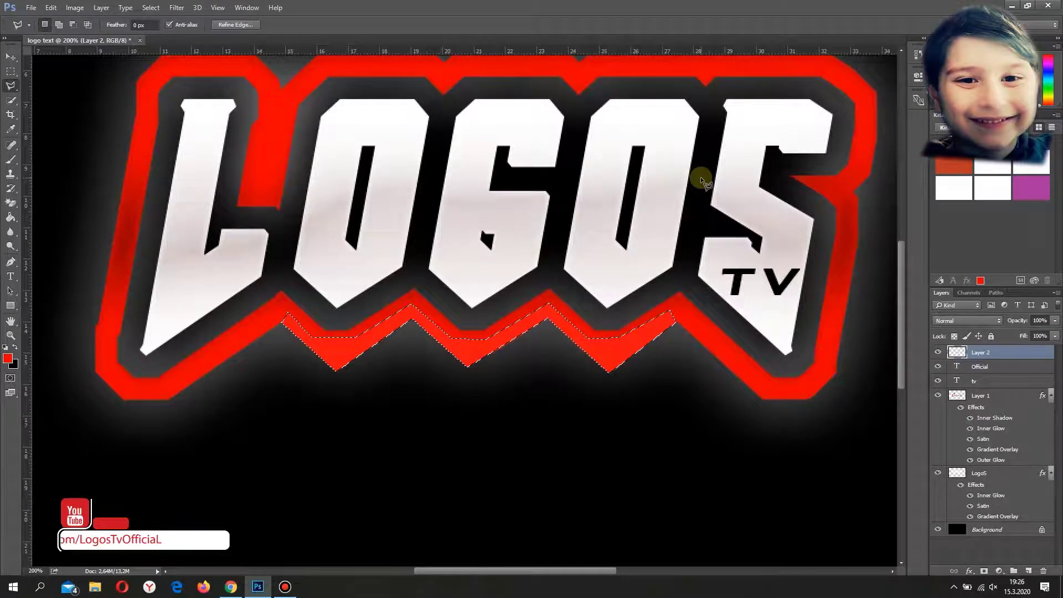
key("ctrl+d")
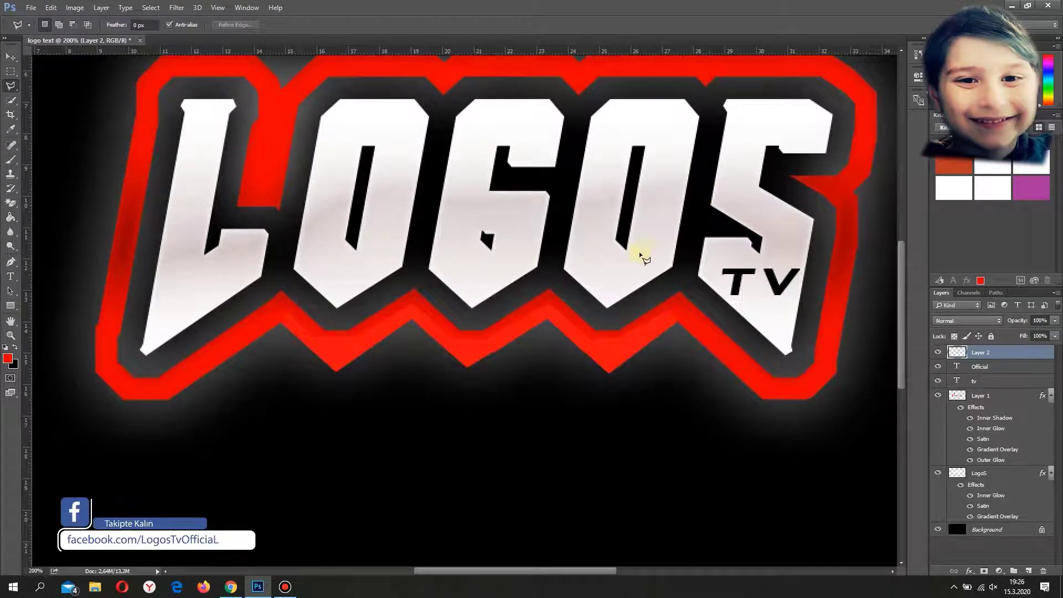
Paint over the visible seams between the zigzag points and the lower outline with a 13 px red brush
scroll(641, 277, "down", 1)
scroll(638, 264, "up", 5)
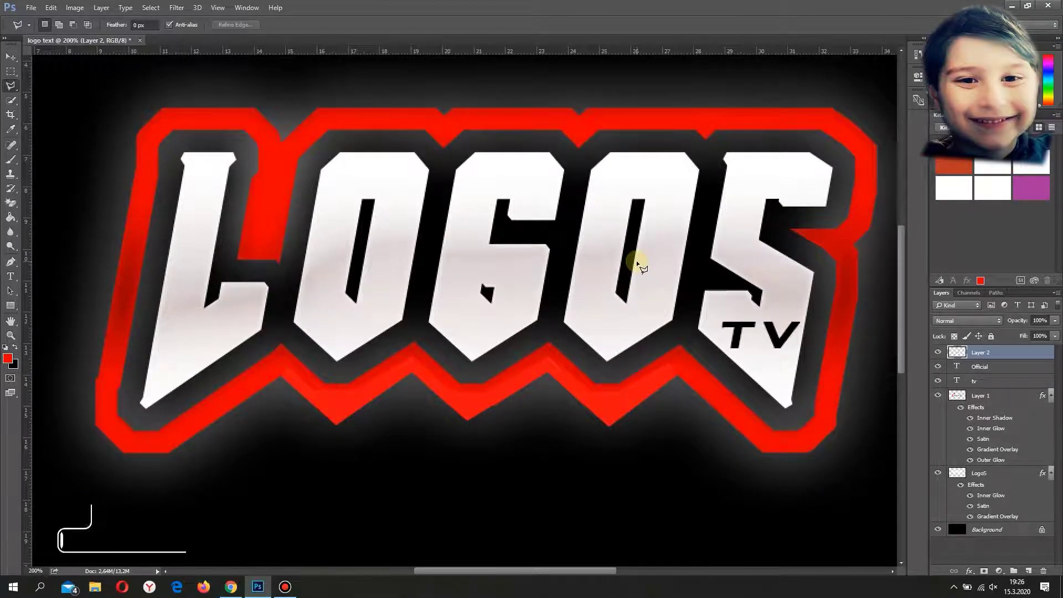
left_click(11, 164)
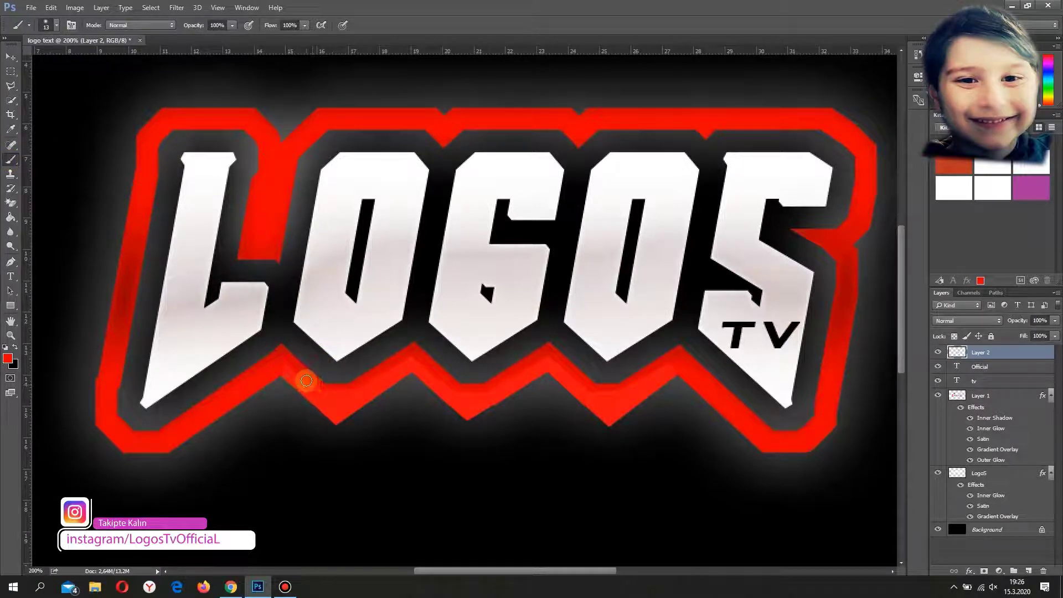
left_click_drag(306, 380, 342, 409)
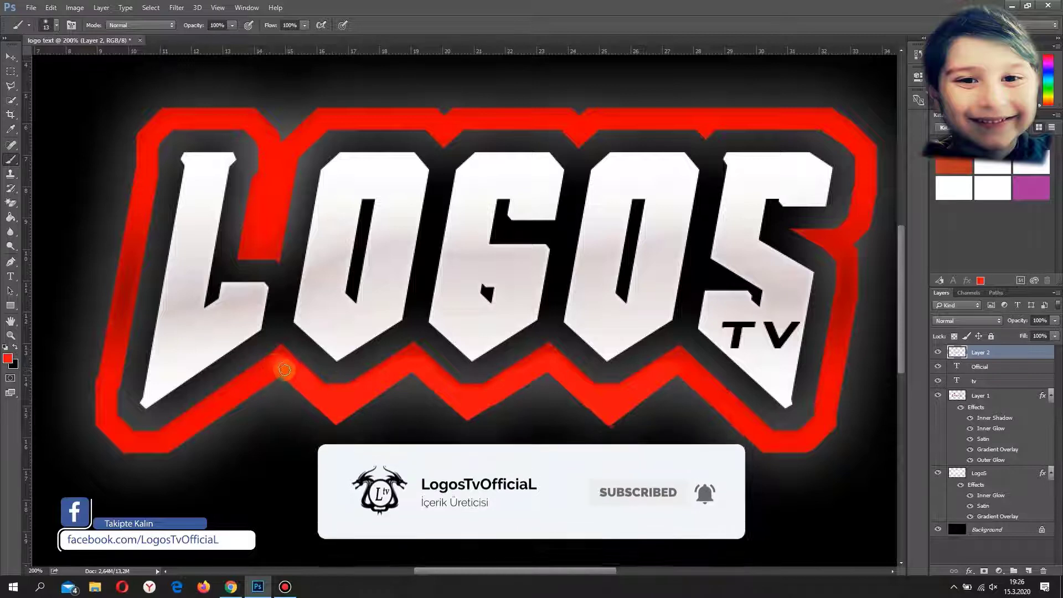
mouse_move(263, 371)
left_mouse_down()
mouse_move(276, 357)
mouse_move(257, 372)
left_mouse_up()
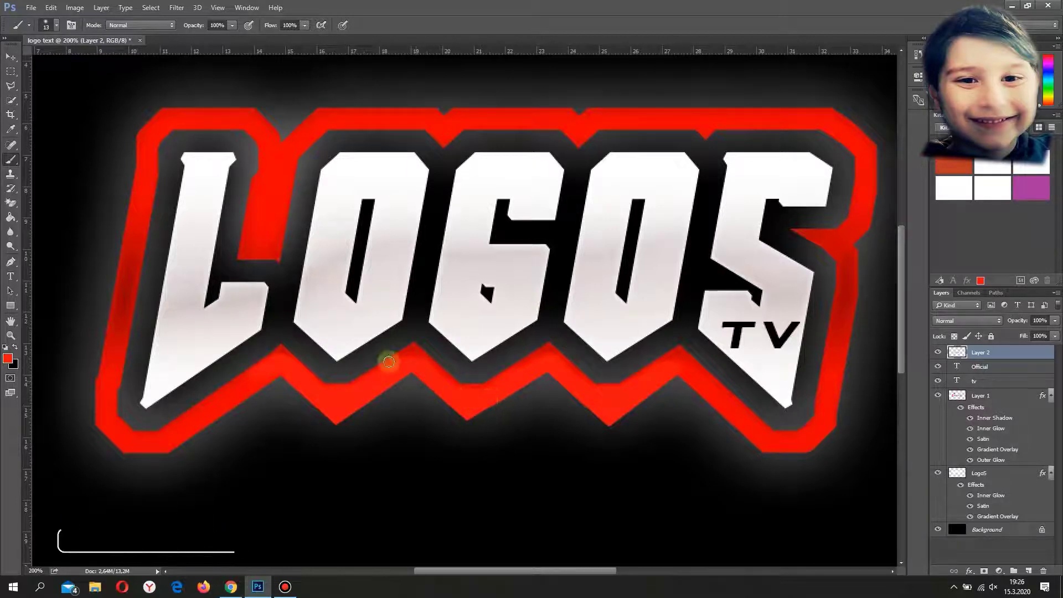
left_click(9, 57)
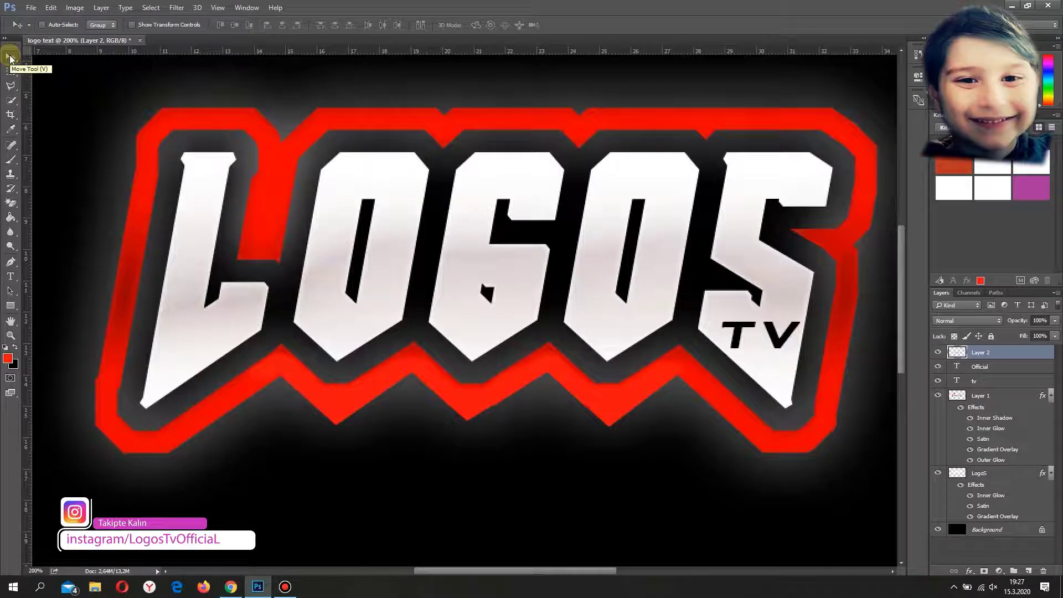
Make a Polygonal Lasso selection around the notch in the upper red outline between the letters L and O
left_click(11, 86)
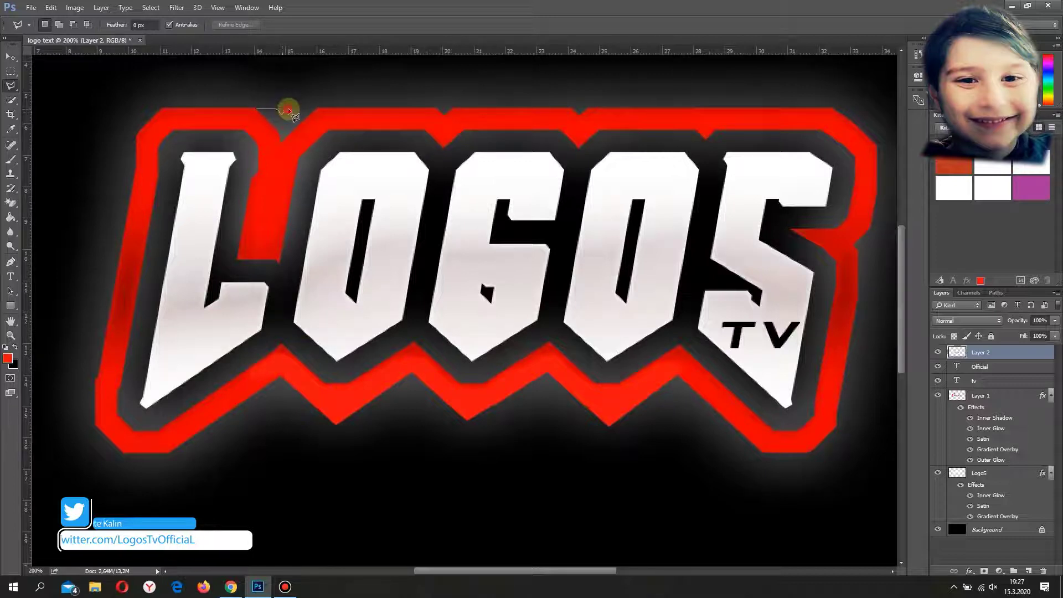
left_click(316, 108)
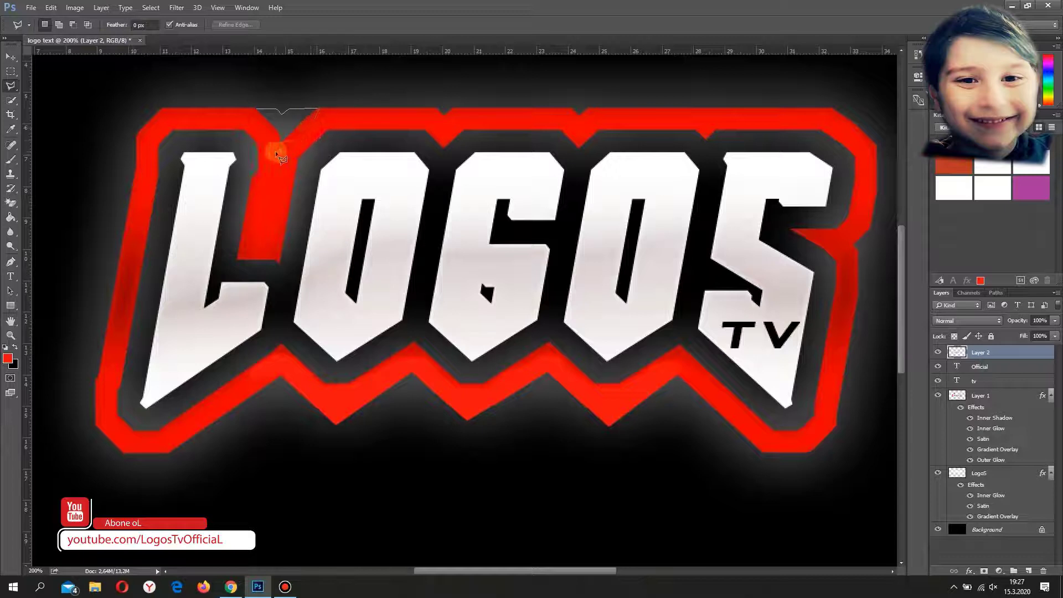
left_click(256, 117)
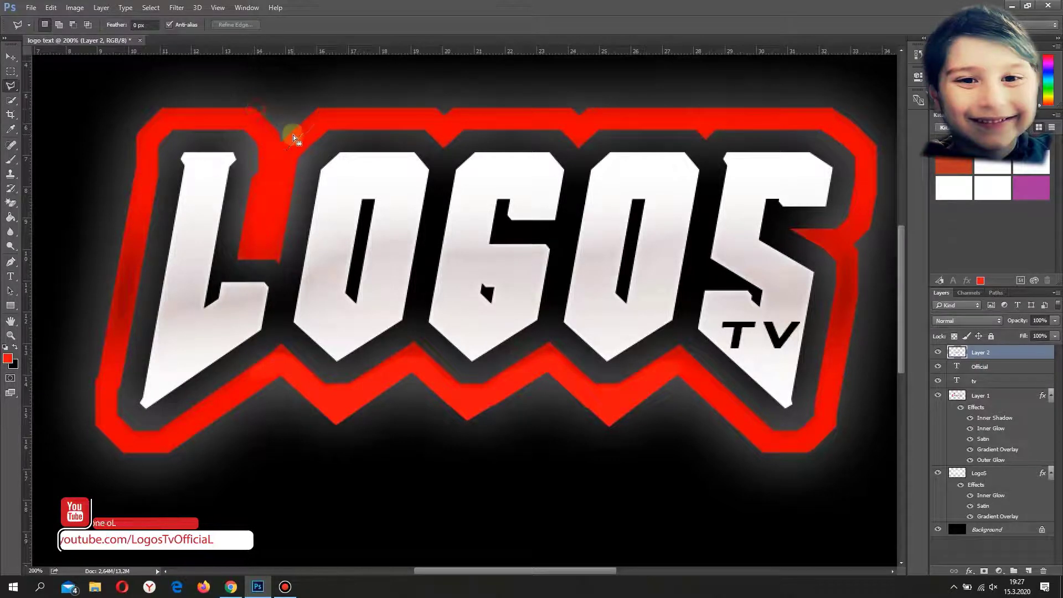
right_click(274, 121)
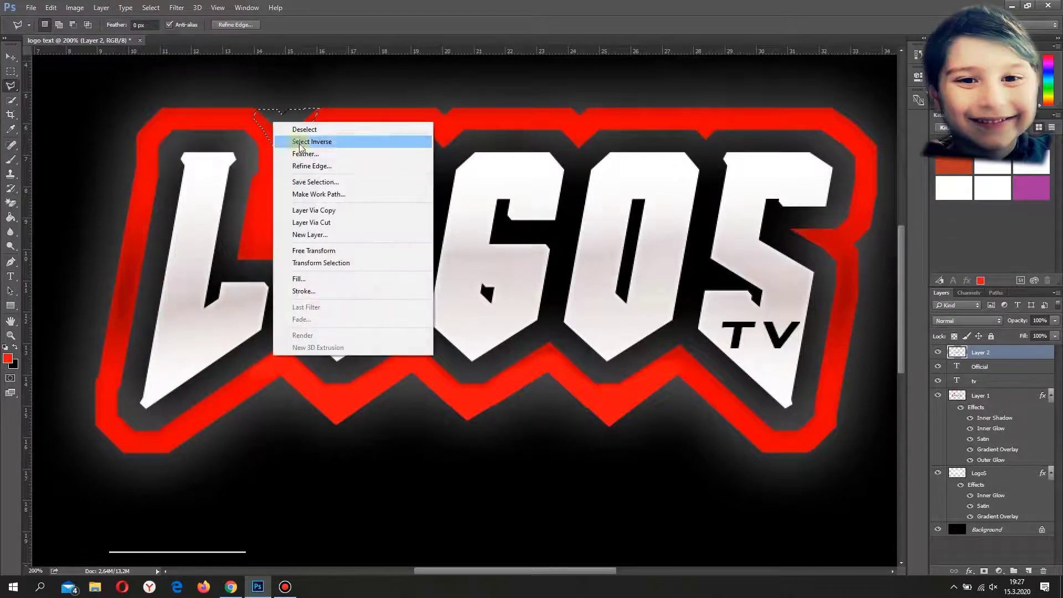
left_click(329, 282)
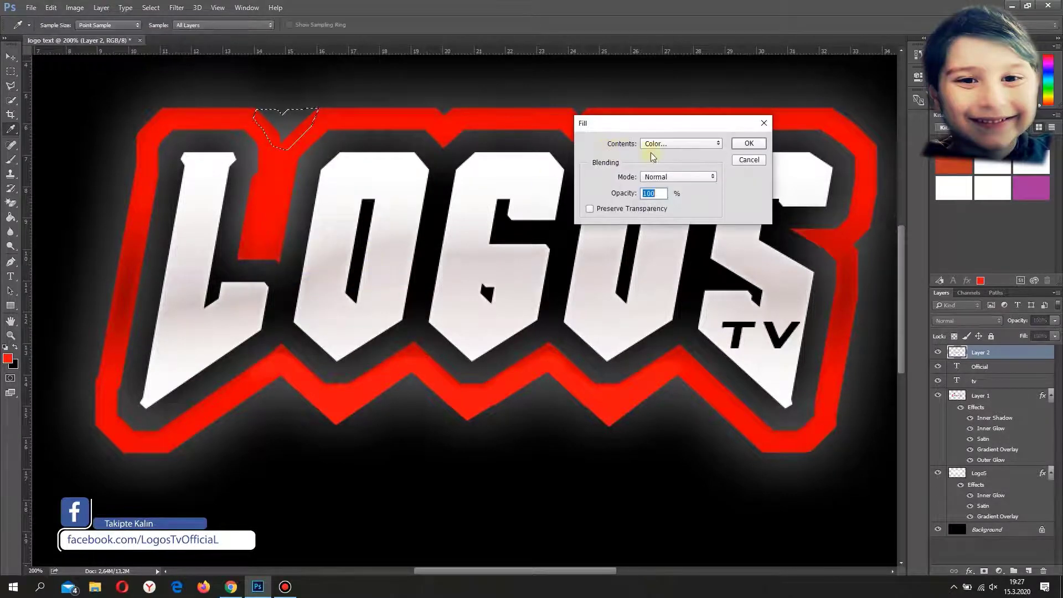
left_click(1030, 572)
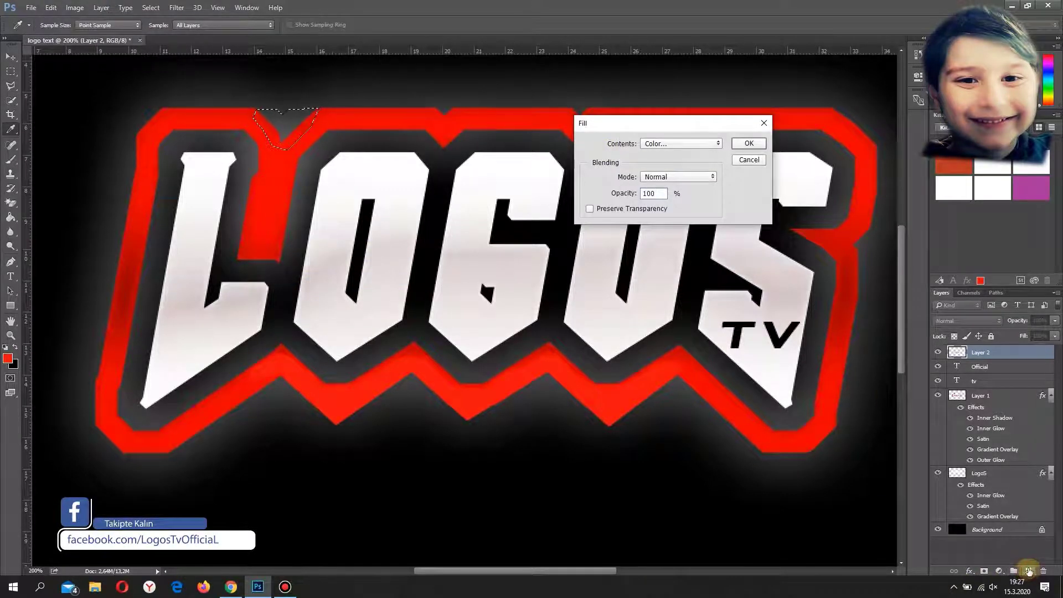
left_click(766, 119)
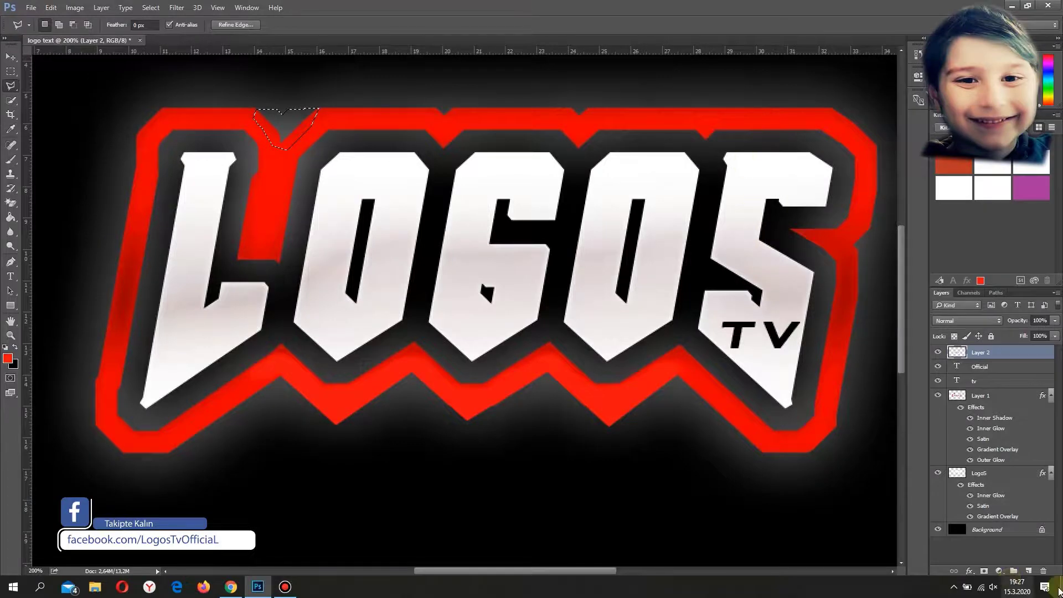
Fill the selected notch between L and O with red at 100% opacity on a new layer
left_click(1029, 572)
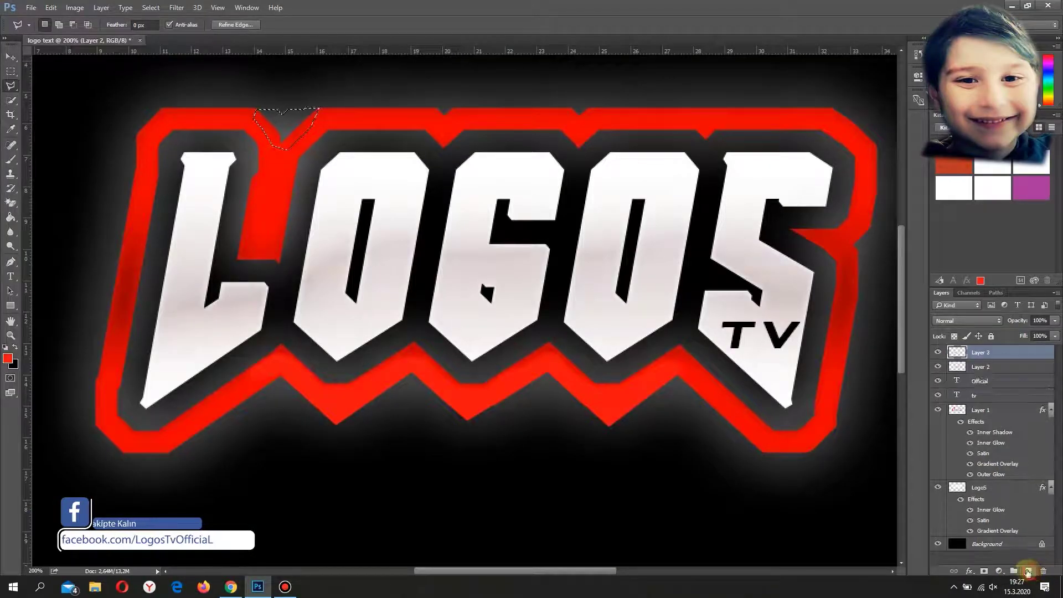
right_click(271, 126)
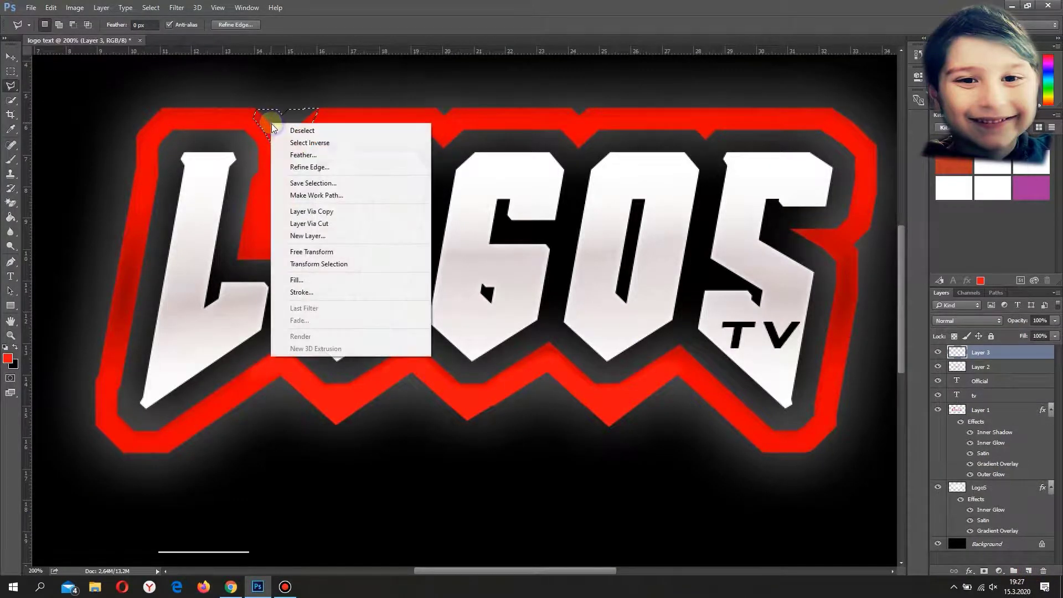
left_click(310, 278)
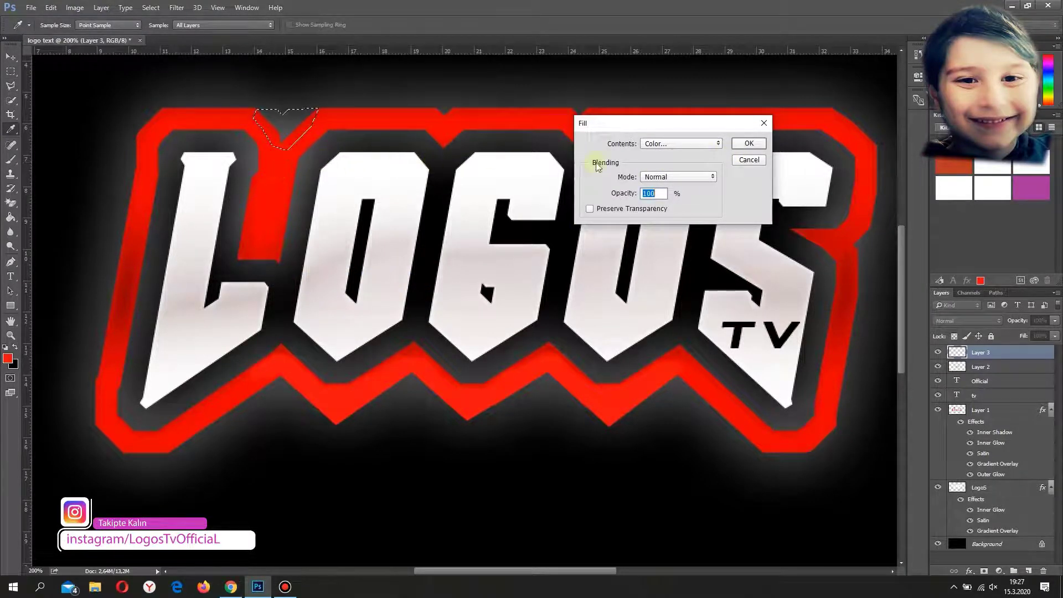
left_click(739, 146)
Clear the notch selection and paint over the seams of the red patch between L and O with a soft 13 px brush in sampled outline red
key("l")
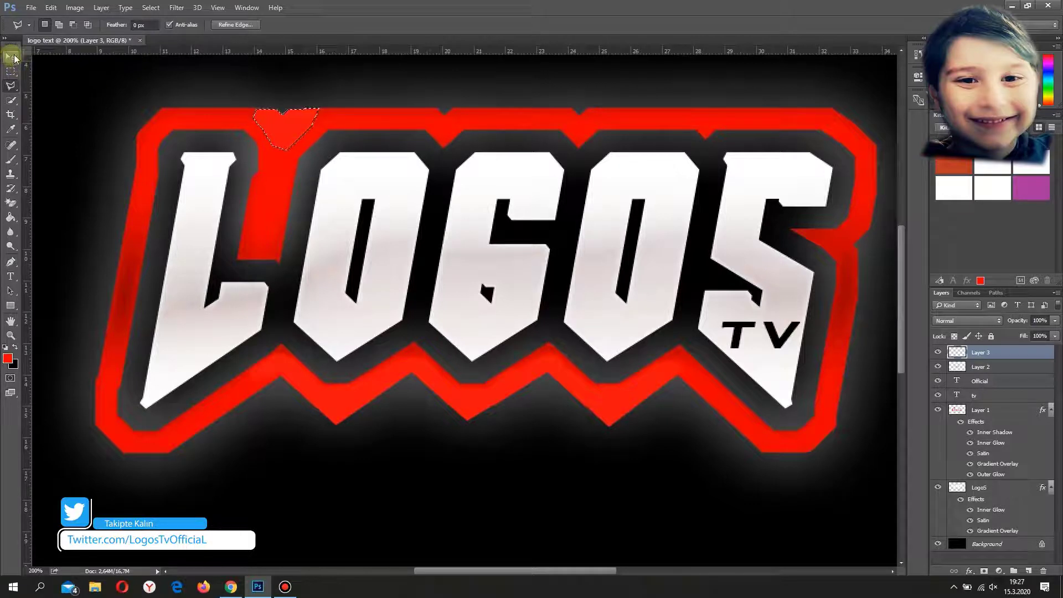
left_click(97, 85)
left_click(162, 109)
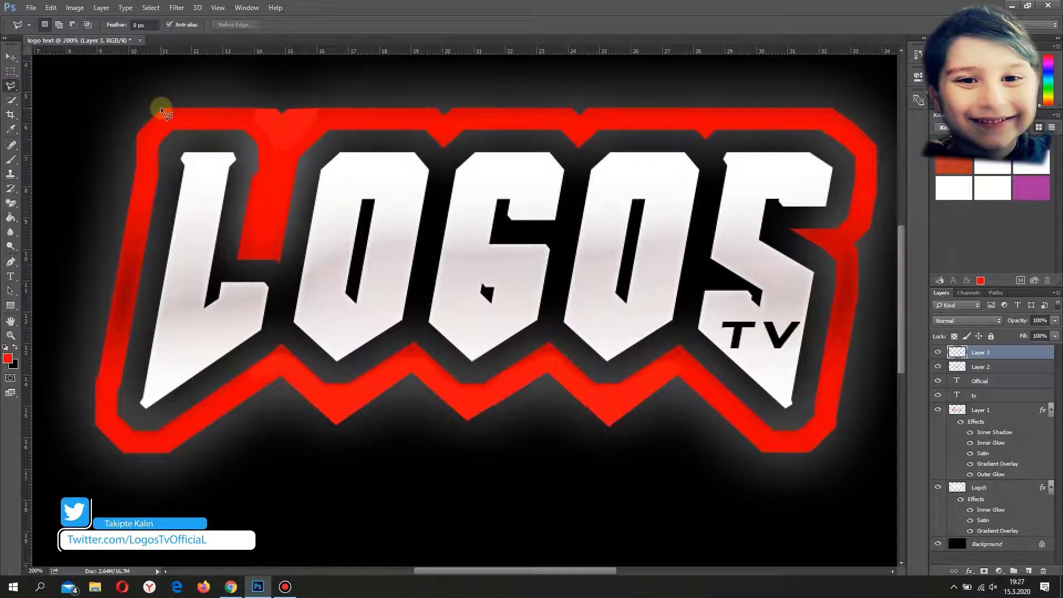
left_click(11, 160)
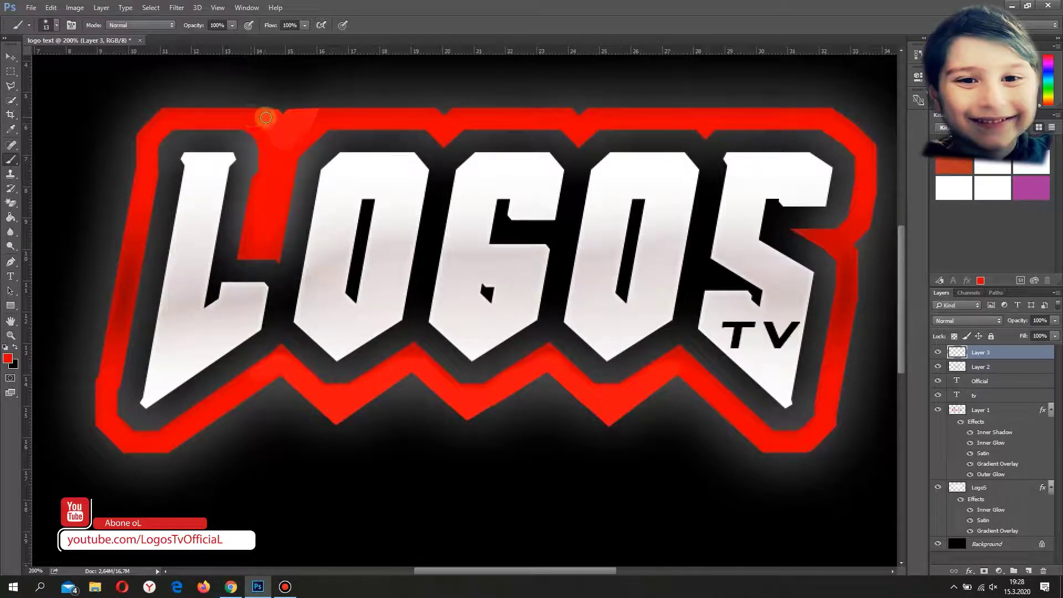
mouse_move(255, 114)
left_mouse_down()
mouse_move(267, 114)
mouse_move(271, 135)
mouse_move(263, 128)
mouse_move(277, 143)
mouse_move(328, 128)
mouse_move(299, 123)
mouse_move(315, 110)
mouse_move(284, 108)
mouse_move(316, 120)
mouse_move(297, 110)
mouse_move(306, 121)
left_mouse_up()
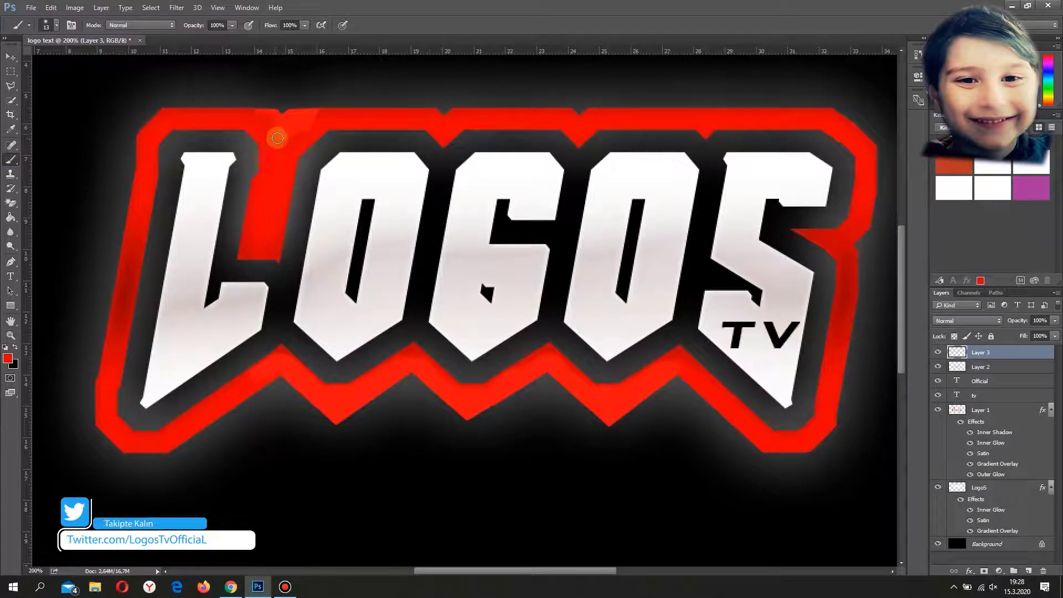
mouse_move(282, 137)
left_mouse_down()
mouse_move(362, 122)
mouse_move(273, 120)
mouse_move(310, 129)
mouse_move(286, 130)
mouse_move(278, 144)
mouse_move(283, 136)
mouse_move(249, 117)
mouse_move(290, 127)
mouse_move(330, 123)
left_mouse_up()
left_click(336, 116, "alt")
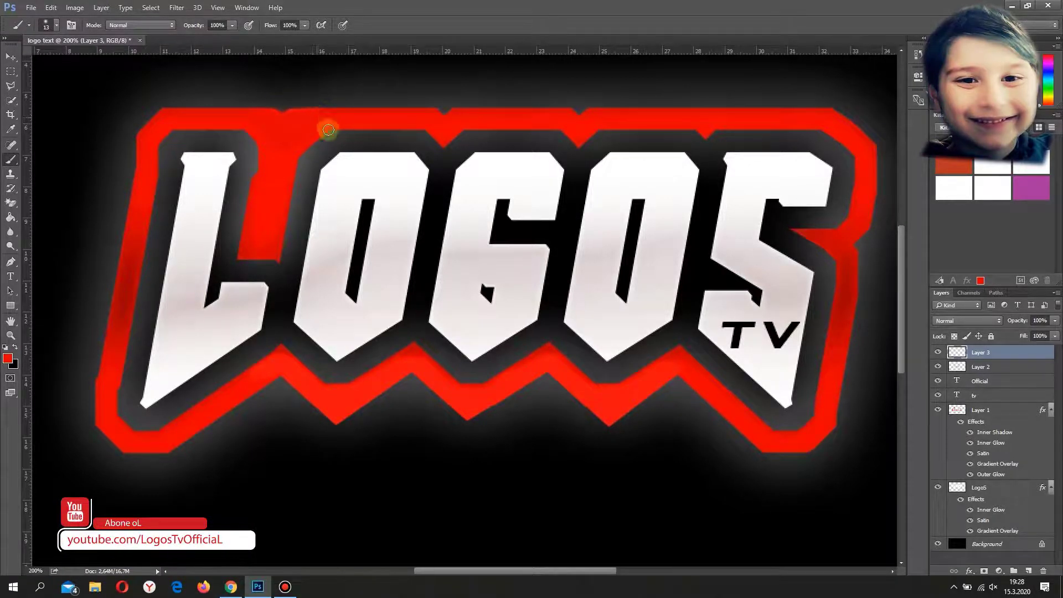
mouse_move(273, 155)
left_mouse_down()
mouse_move(262, 132)
mouse_move(265, 192)
mouse_move(275, 162)
mouse_move(302, 147)
mouse_move(258, 216)
mouse_move(258, 234)
mouse_move(284, 196)
mouse_move(269, 239)
mouse_move(254, 245)
mouse_move(308, 117)
mouse_move(285, 129)
left_mouse_up()
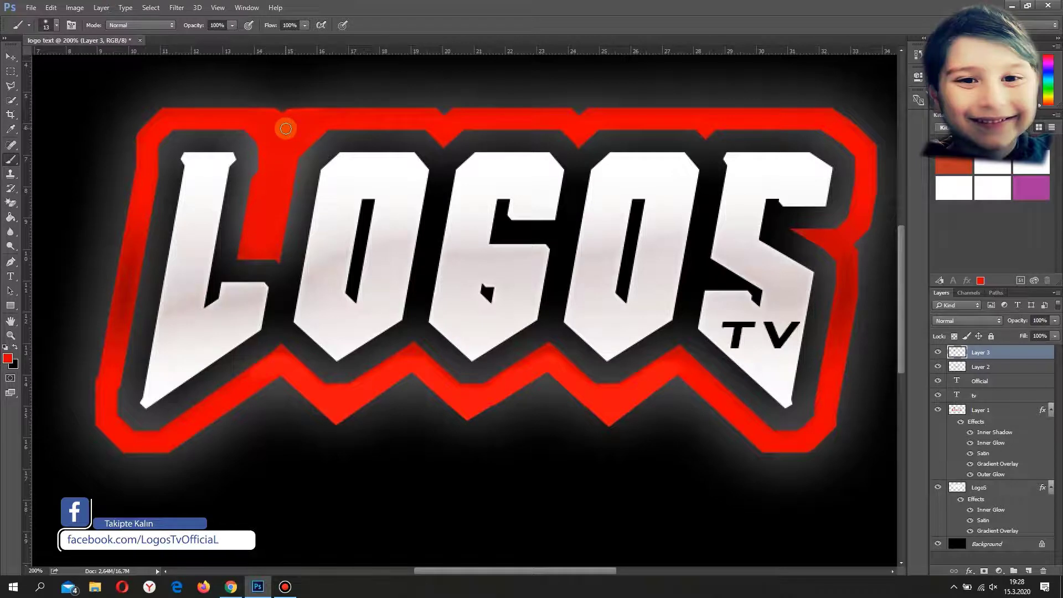
Switch to a hard round brush at 13 px and 100% hardness and touch up the red patch above the gap between L and O
left_click(57, 26)
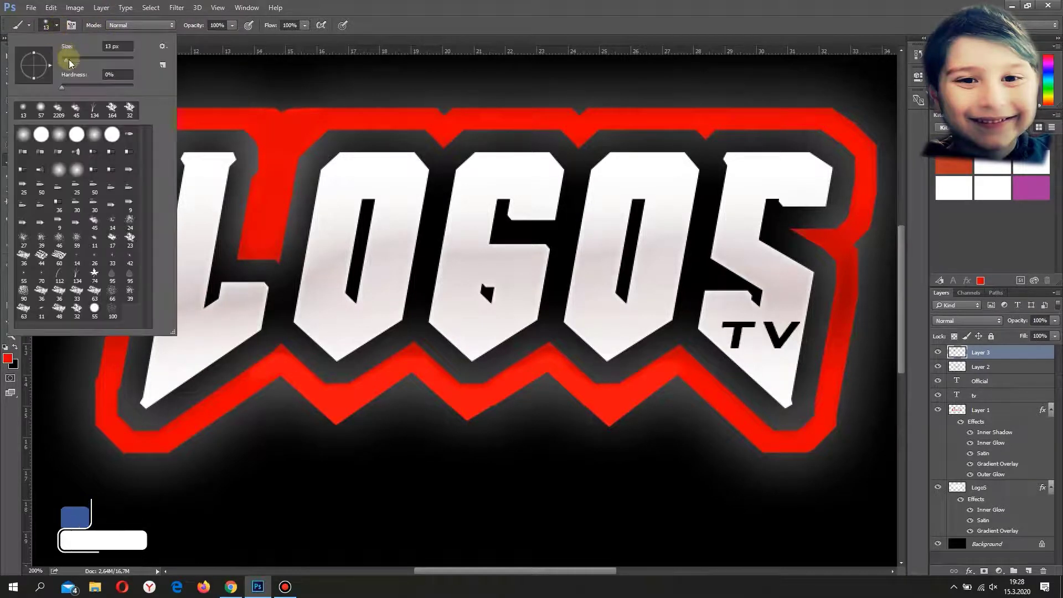
left_click(40, 136)
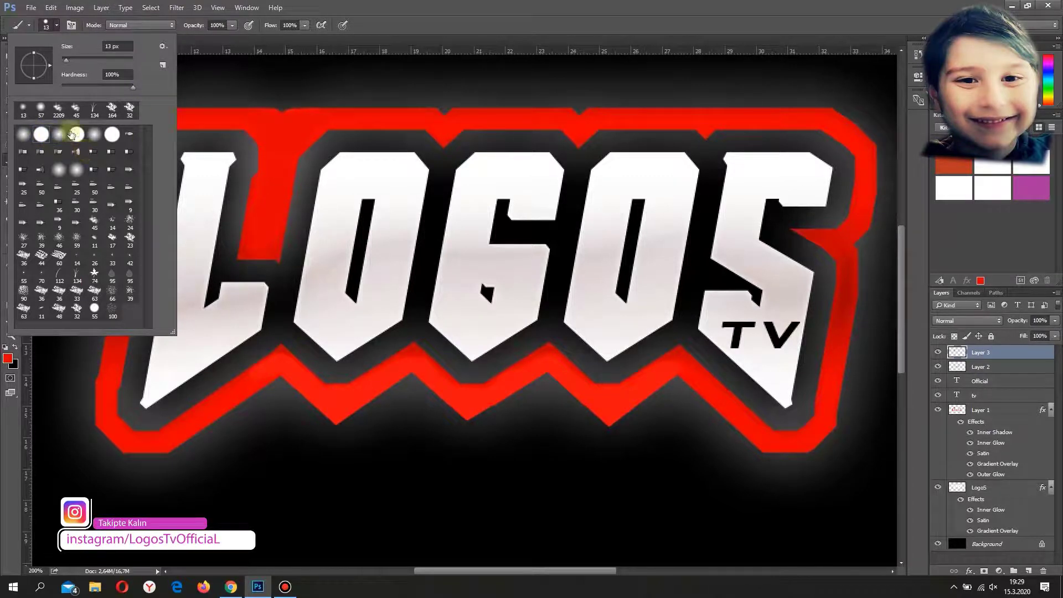
left_click(257, 117)
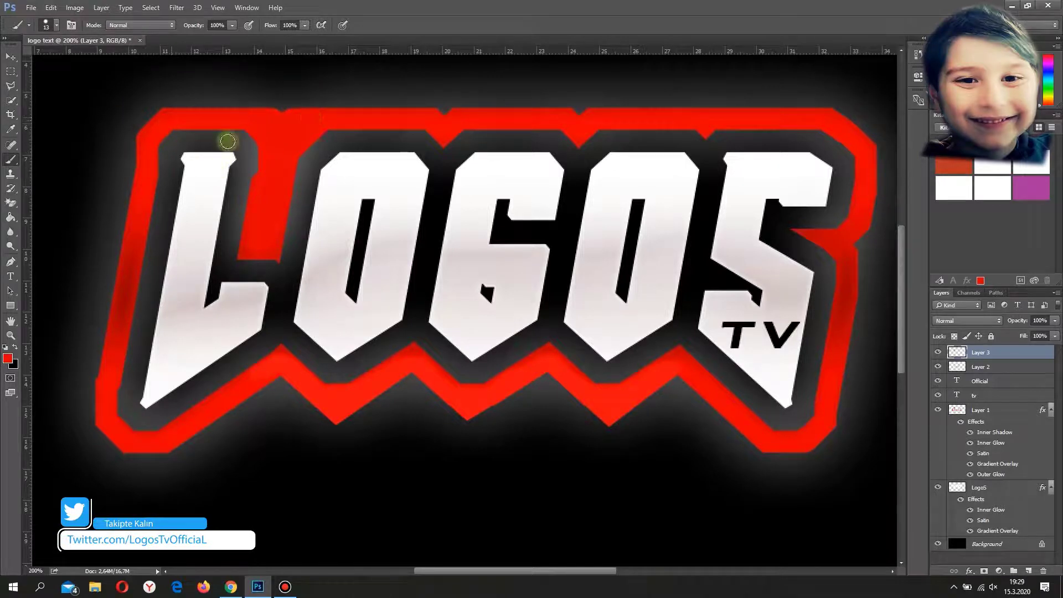
Save a JPEG copy of the whole design to the desktop as "logo text 1" with quality 12 (Maximum) and Progressive format, 3 scans
scroll(304, 161, "down", 1)
left_click(10, 335)
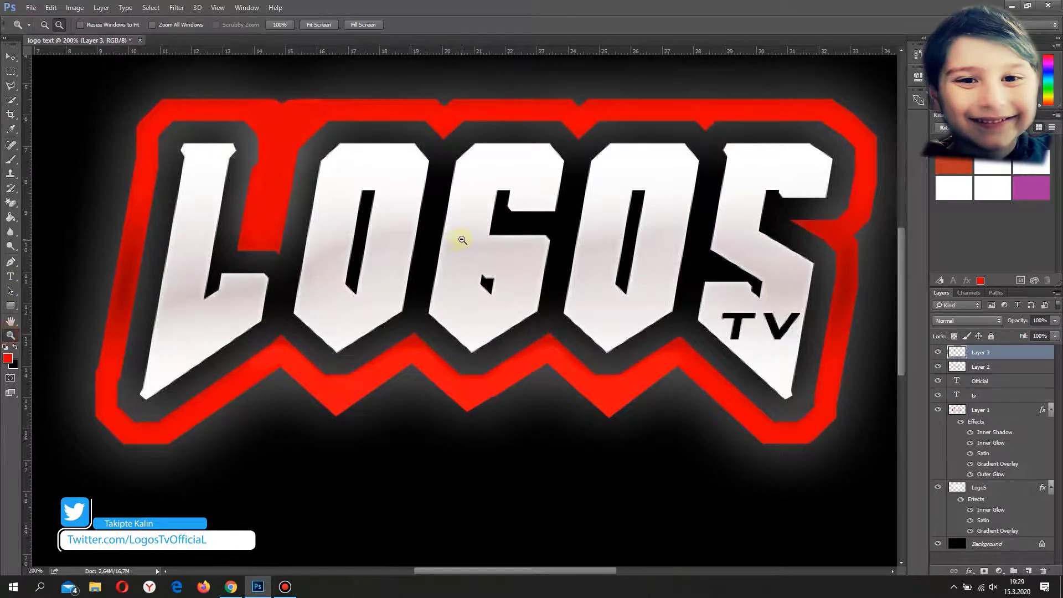
left_click(461, 238, "alt")
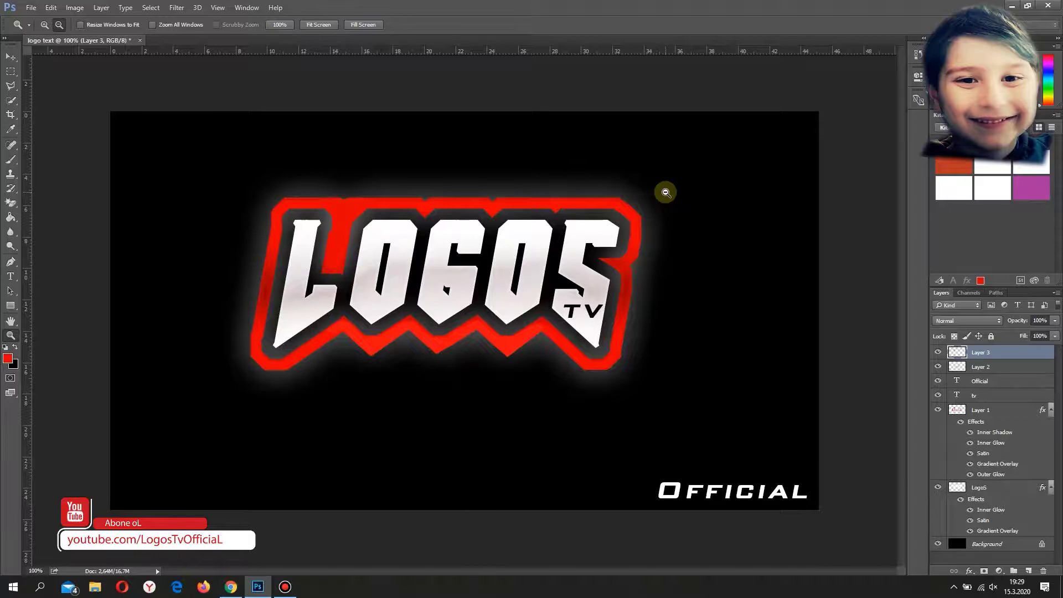
left_click(31, 8)
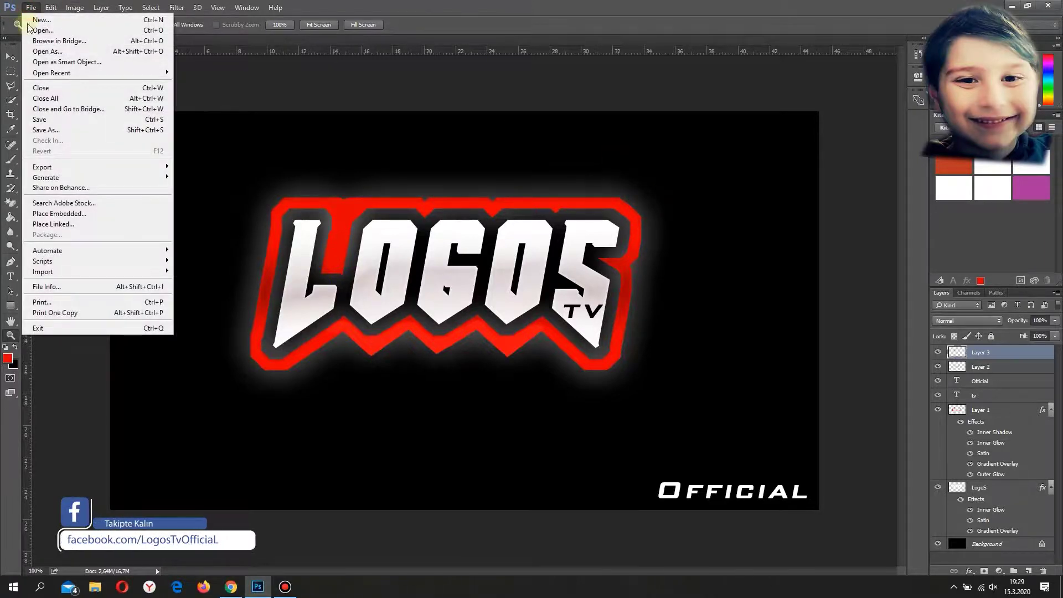
left_click(74, 130)
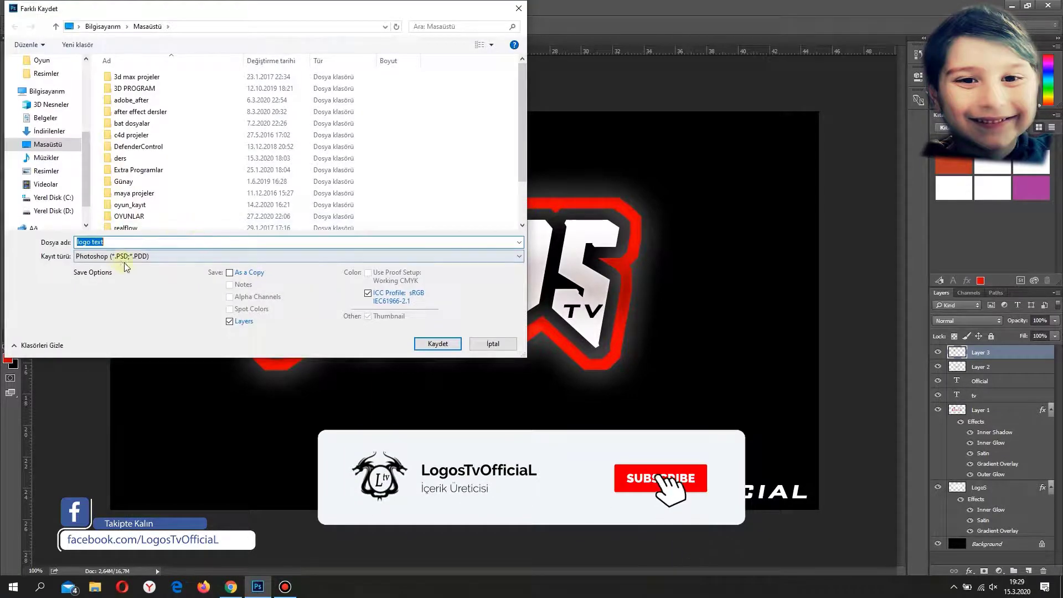
left_click(126, 244)
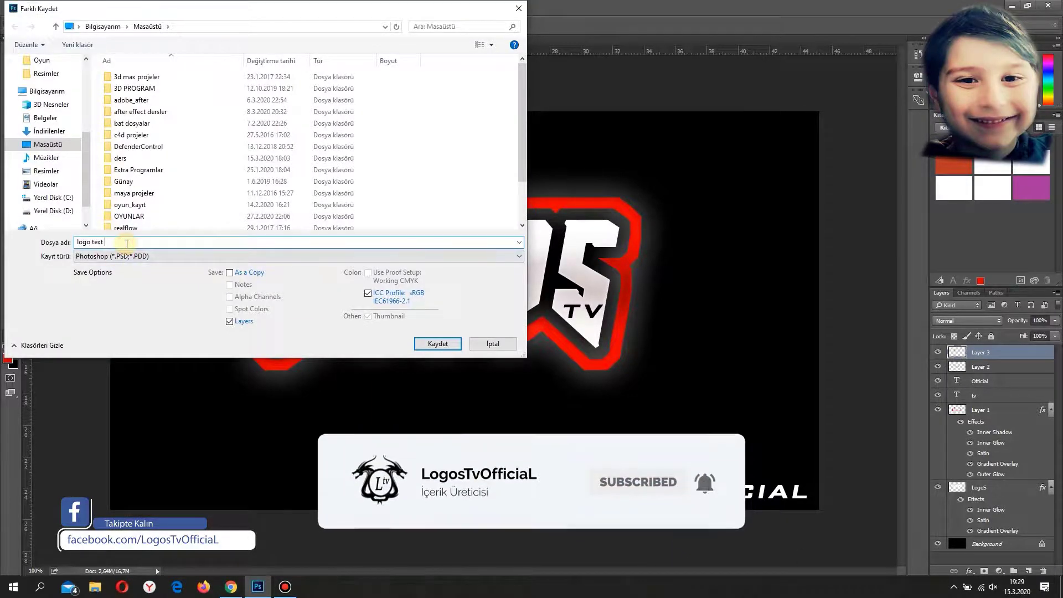
type("1")
left_click(91, 256)
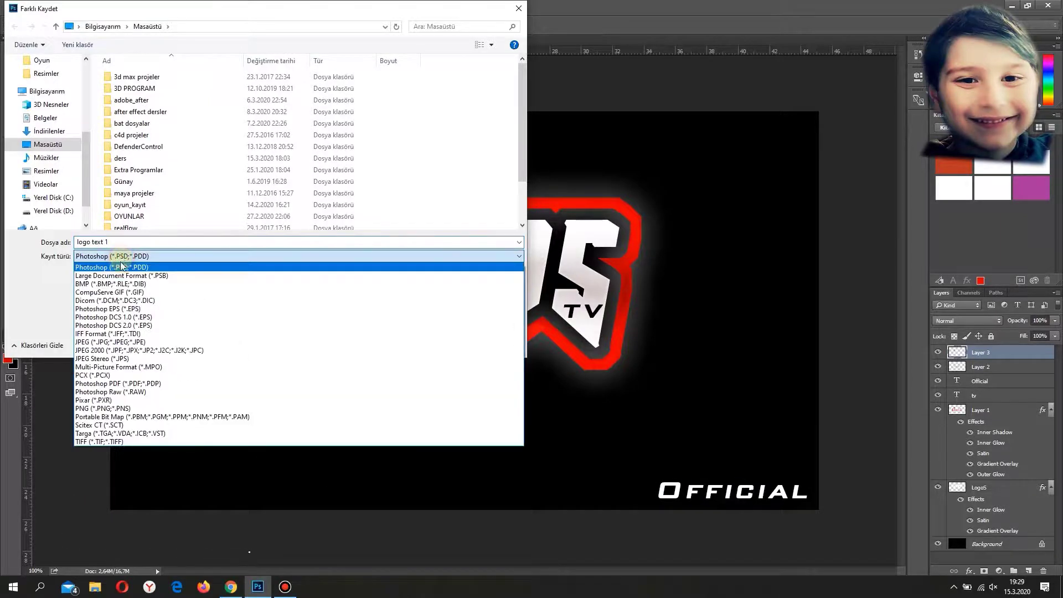
left_click(129, 342)
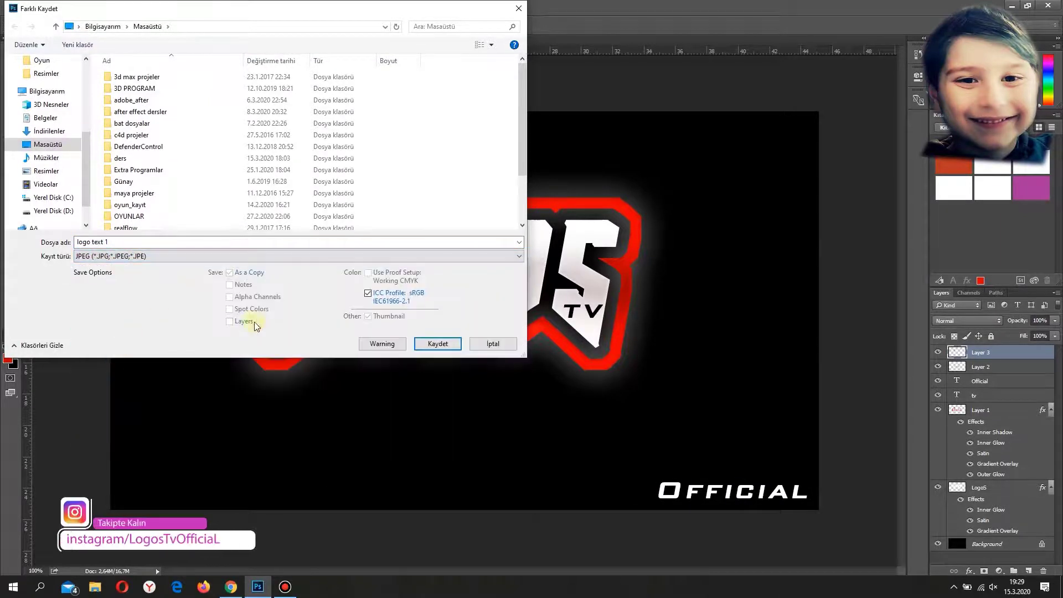
left_click(438, 344)
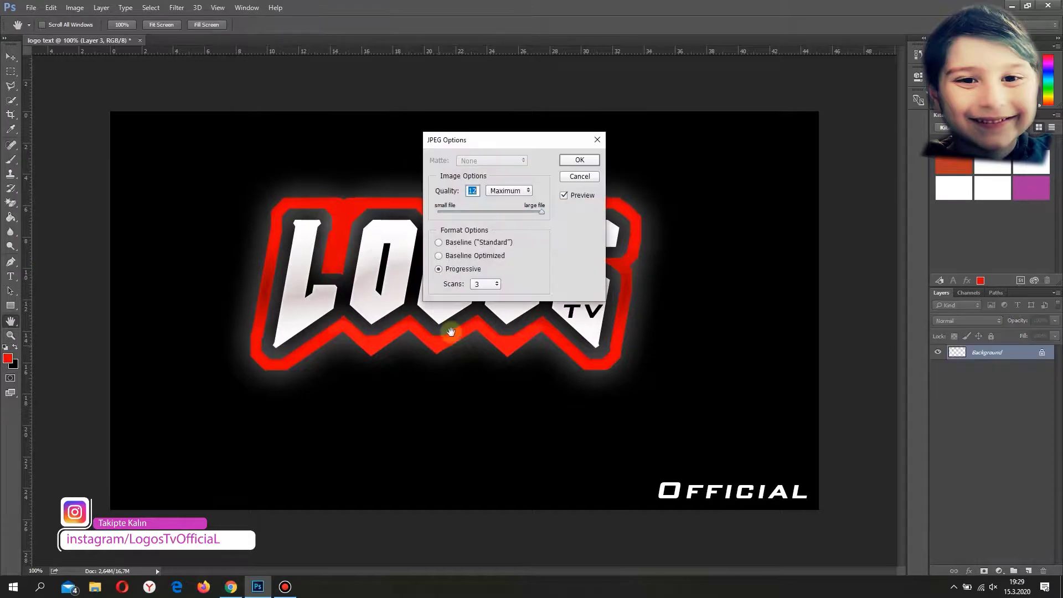
left_click(574, 159)
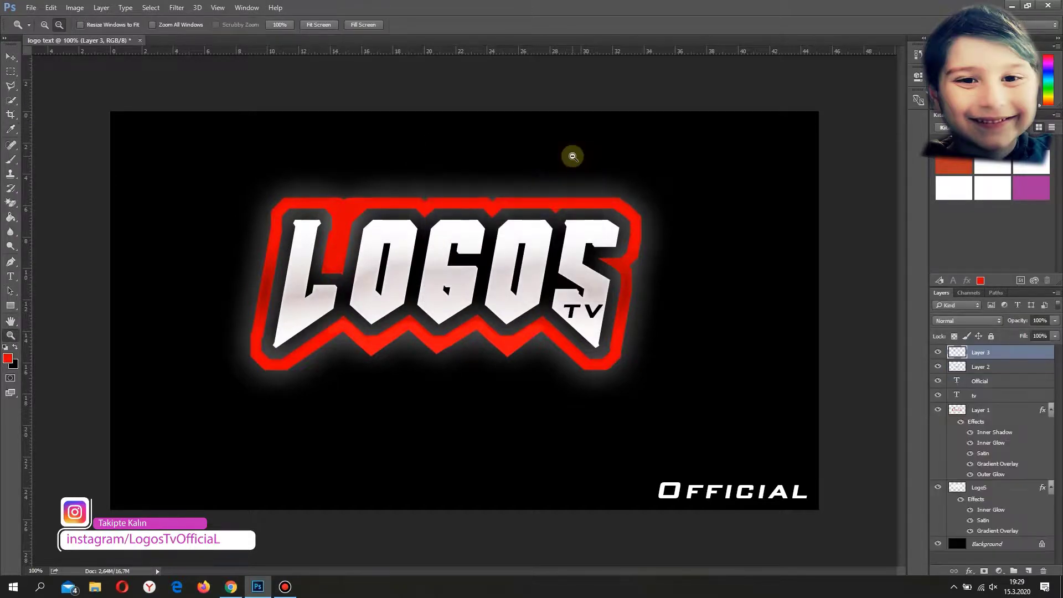